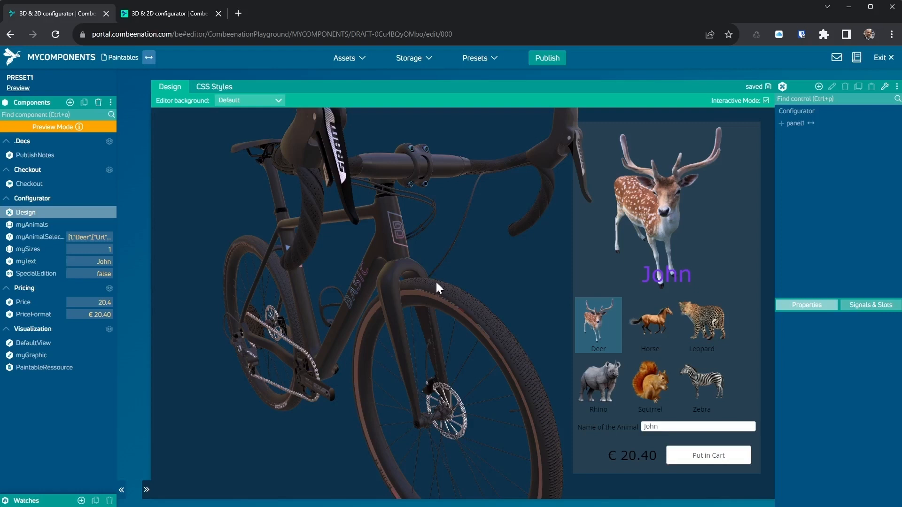
Step: Open the assigned CmpDemo bundle in the asset editor and inspect its matPaintableFront1 material, then return to the configurator
{"action": "left_click", "coordinate": [347, 59]}
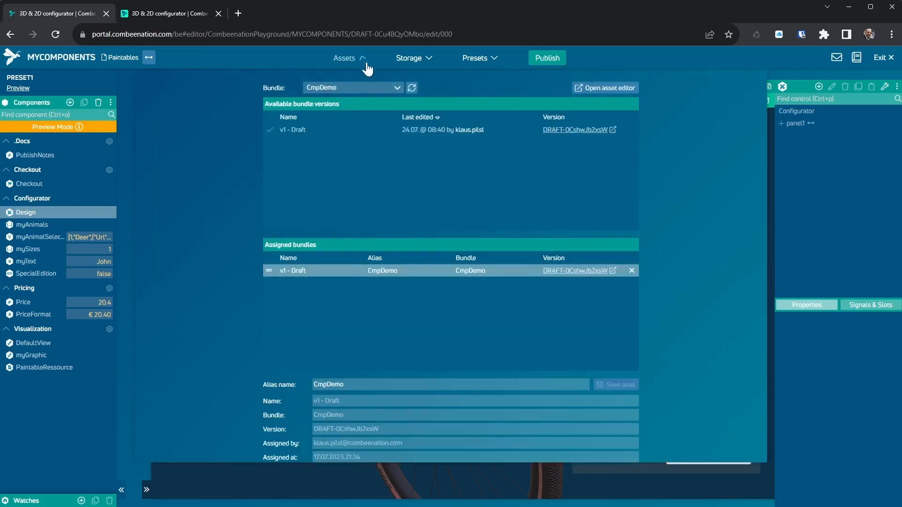
{"action": "left_click", "coordinate": [559, 272]}
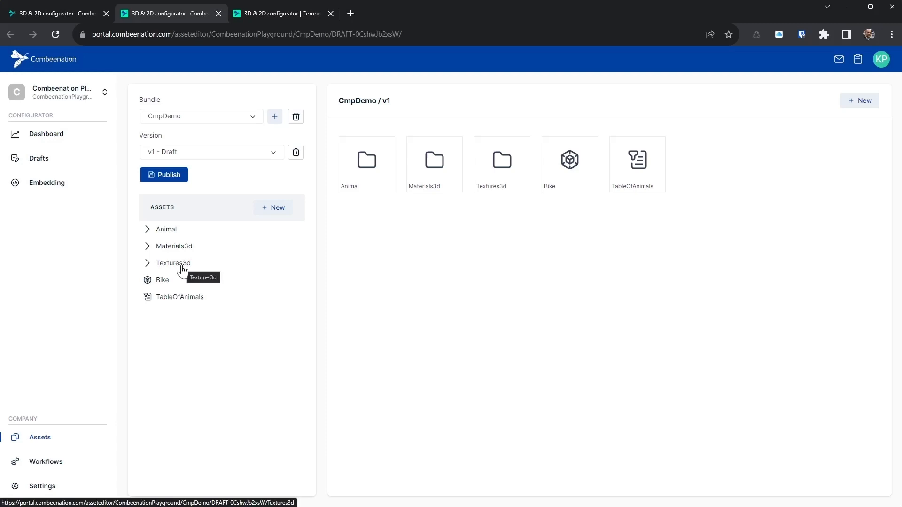
{"action": "left_click", "coordinate": [147, 246]}
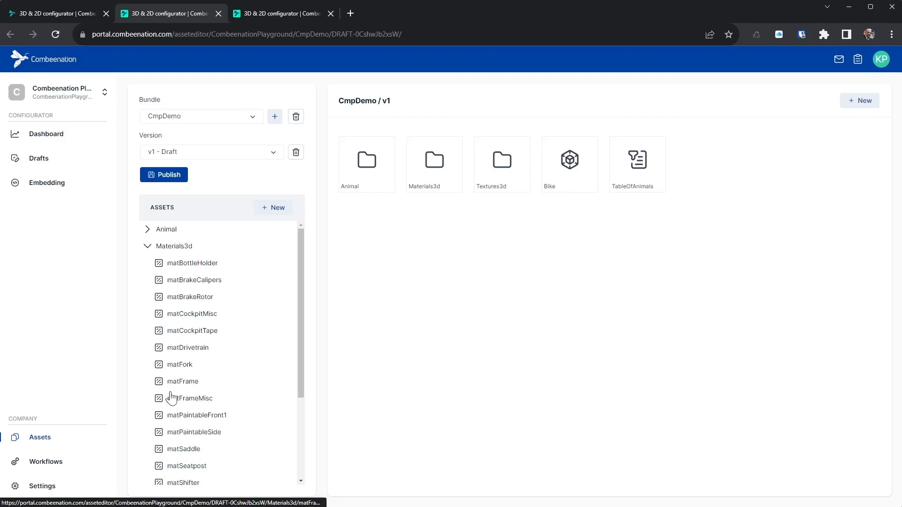
{"action": "left_click", "coordinate": [196, 419]}
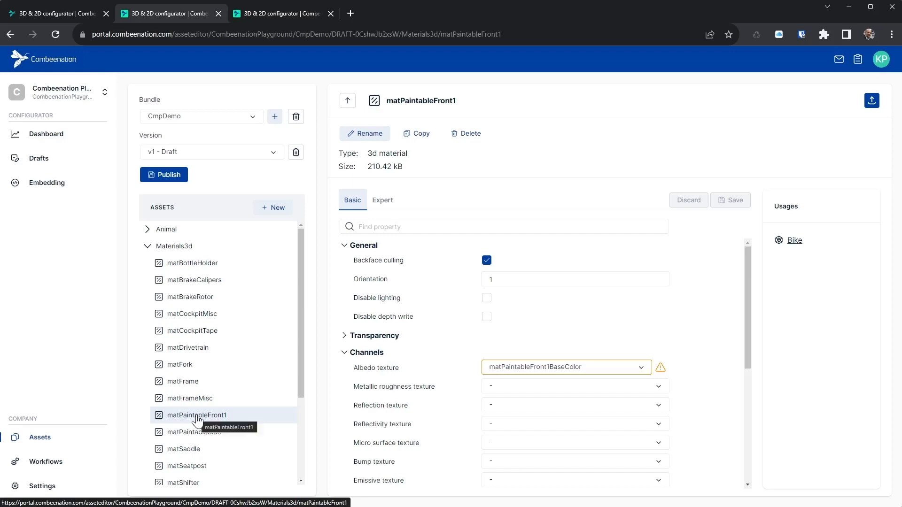
{"action": "left_click", "coordinate": [73, 15]}
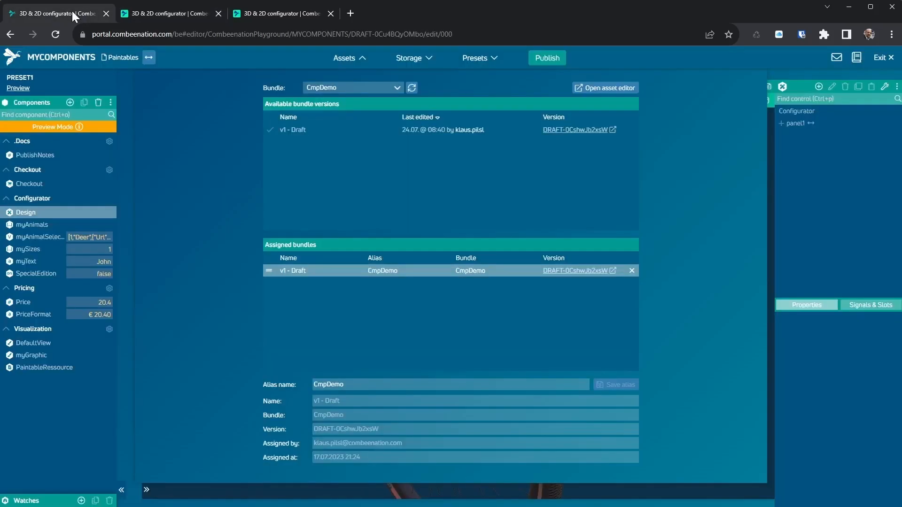
{"action": "left_click", "coordinate": [352, 59]}
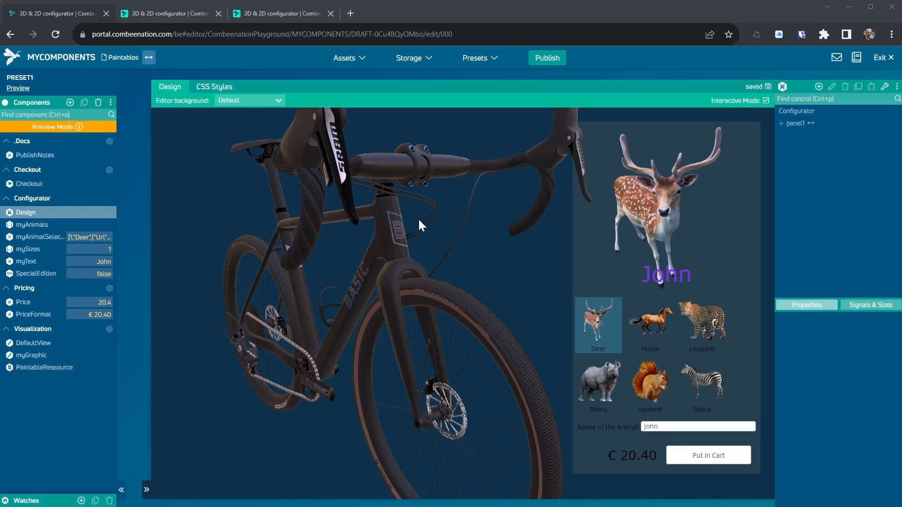
Step: Compare the matPaintableFront image in PaintableRessource with the stickers on the front of the bike frame in the Design
{"action": "left_click", "coordinate": [53, 368]}
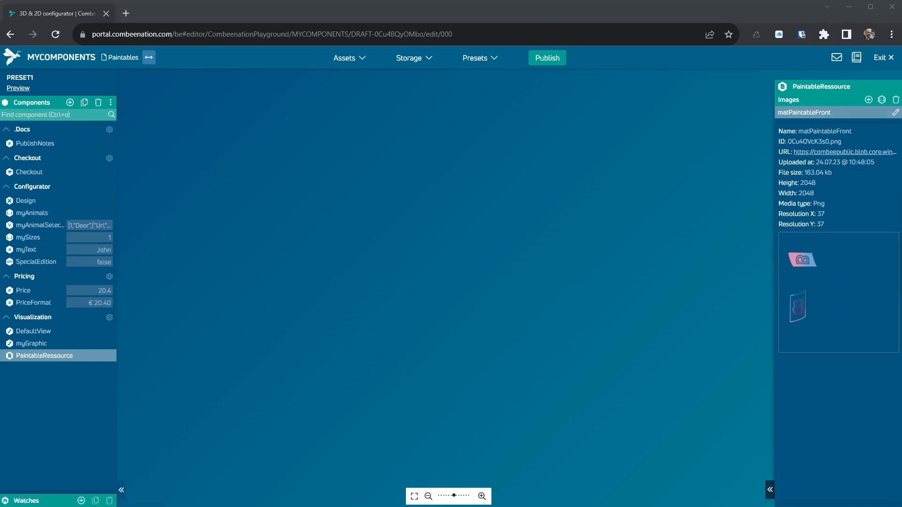
{"action": "left_click", "coordinate": [37, 201]}
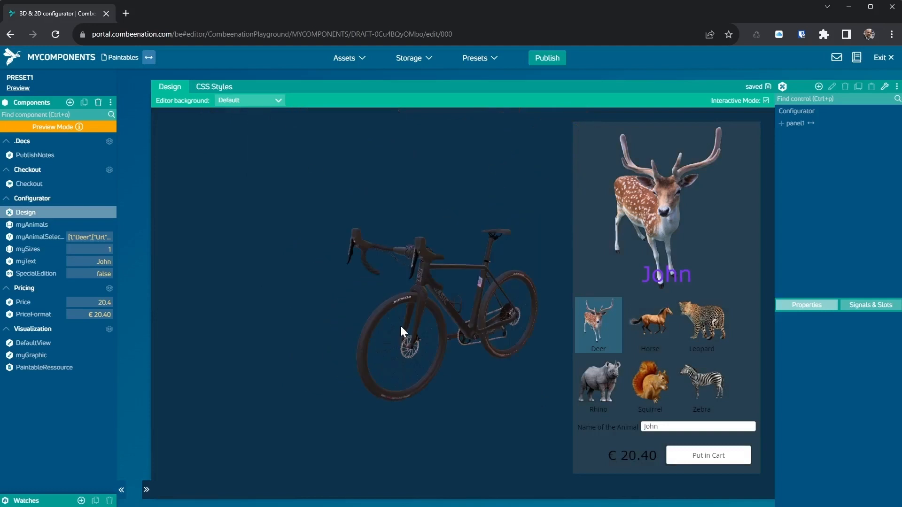
{"action": "left_click_drag", "start_coordinate": [408, 311], "coordinate": [488, 308]}
{"action": "scroll", "coordinate": [498, 301], "scroll_direction": "up", "scroll_amount": 8}
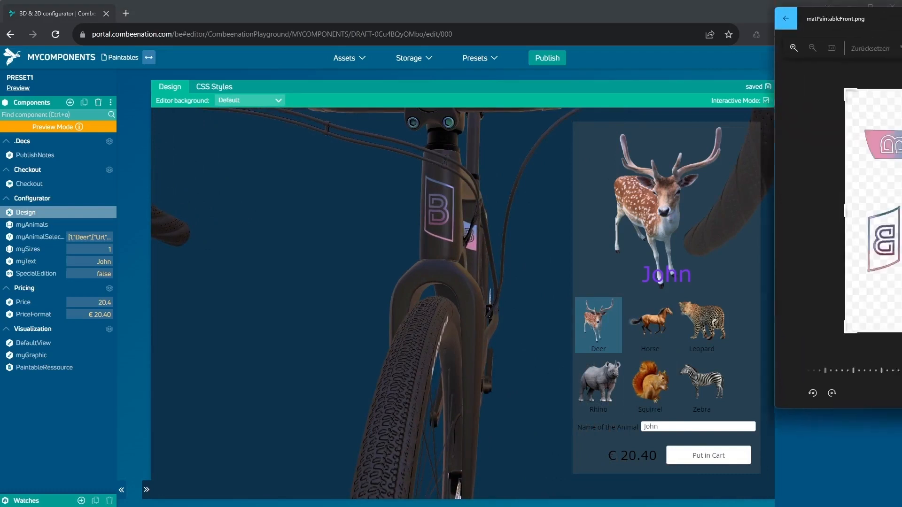
{"action": "left_click_drag", "start_coordinate": [779, 47], "coordinate": [705, 45]}
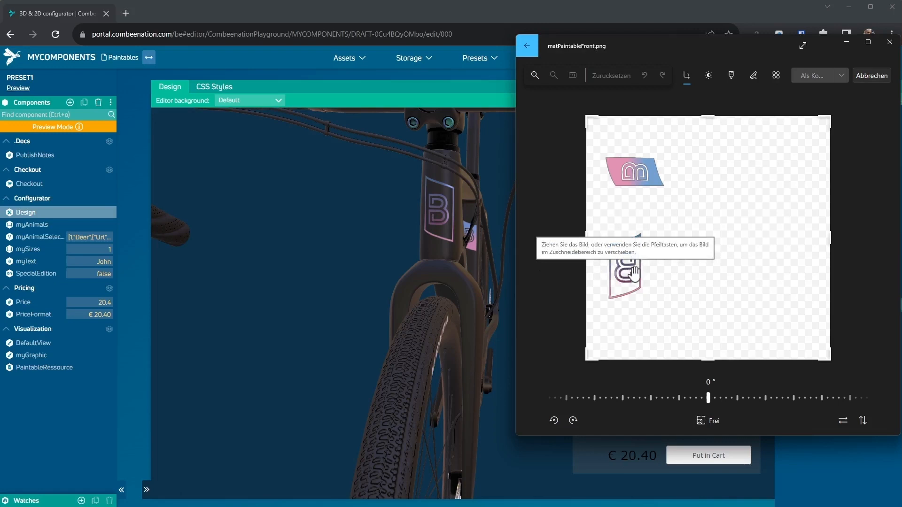
{"action": "left_click", "coordinate": [847, 42]}
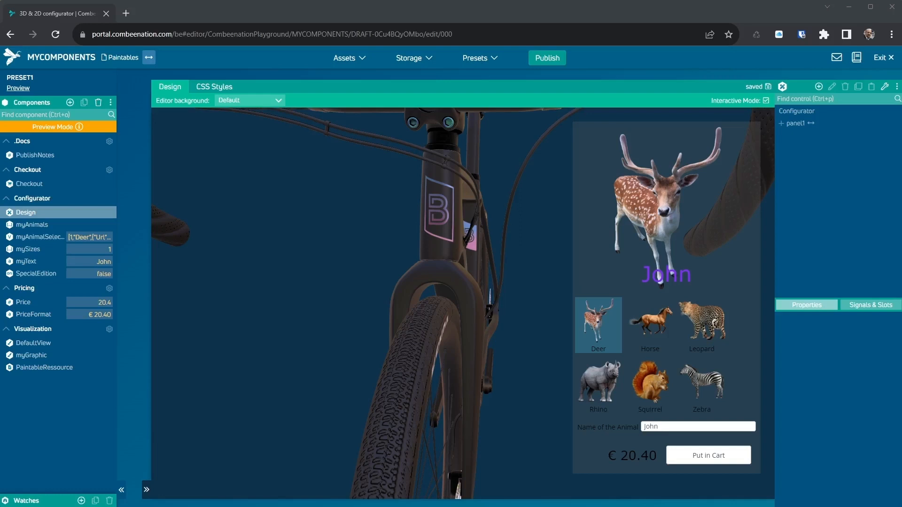
Step: Add a Graphic component named StickerOnBike to the Visualization group
{"action": "left_click", "coordinate": [71, 102]}
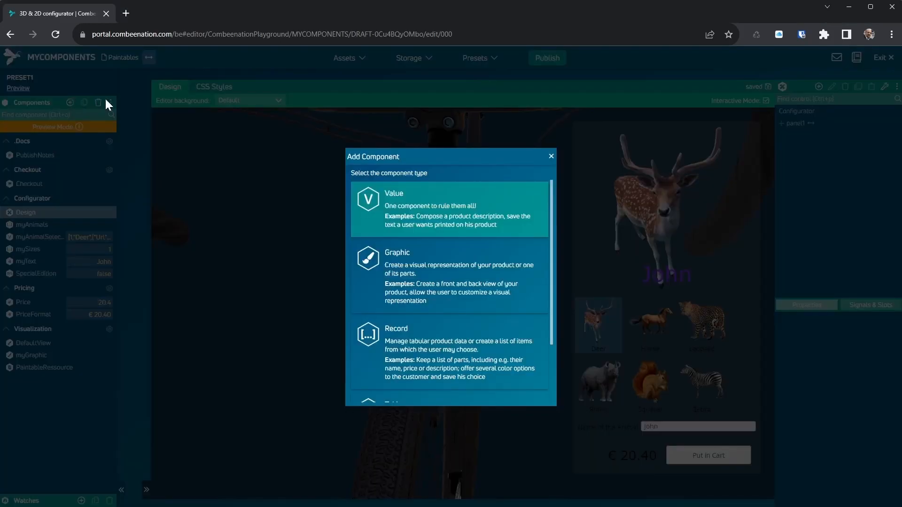
{"action": "left_click", "coordinate": [402, 279]}
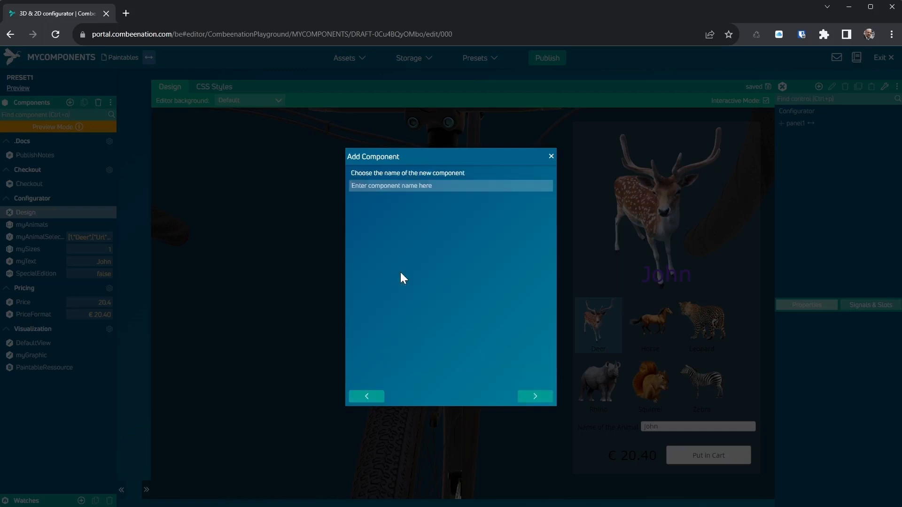
{"action": "type", "text": "New"}
{"action": "key", "text": "BackSpace"}
{"action": "key", "text": "BackSpace"}
{"action": "key", "text": "BackSpace"}
{"action": "type", "text": "StickerOnBike"}
{"action": "key", "text": "Return"}
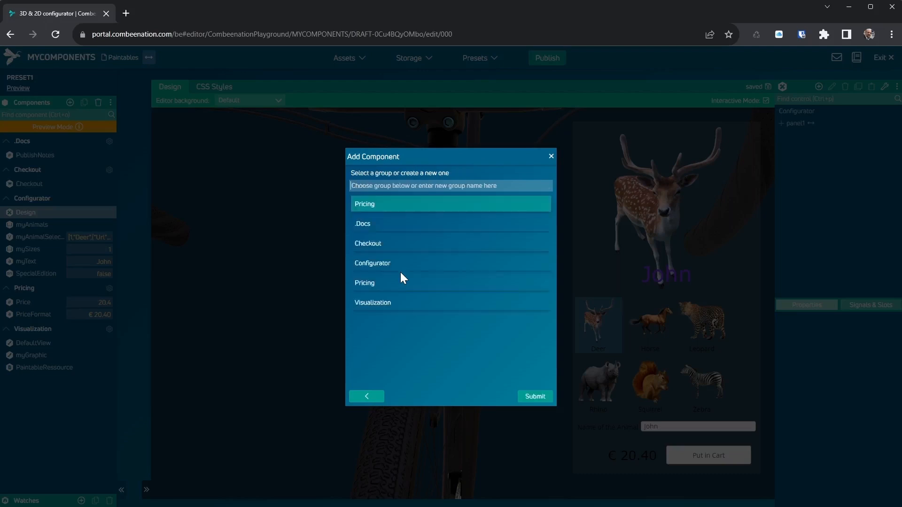
{"action": "double_click", "coordinate": [398, 303]}
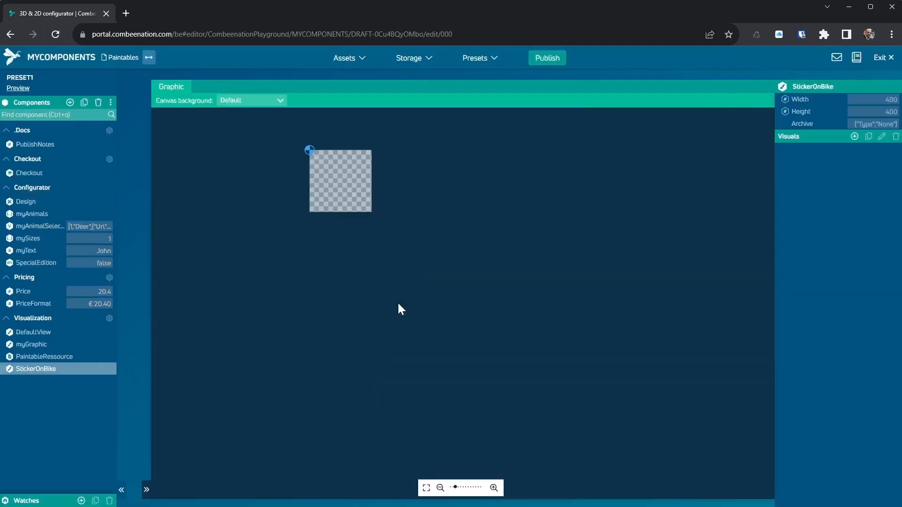
Step: Set the width and height of the StickerOnBike graphic to 2048 each, save both, and return to its canvas
{"action": "left_click", "coordinate": [823, 101]}
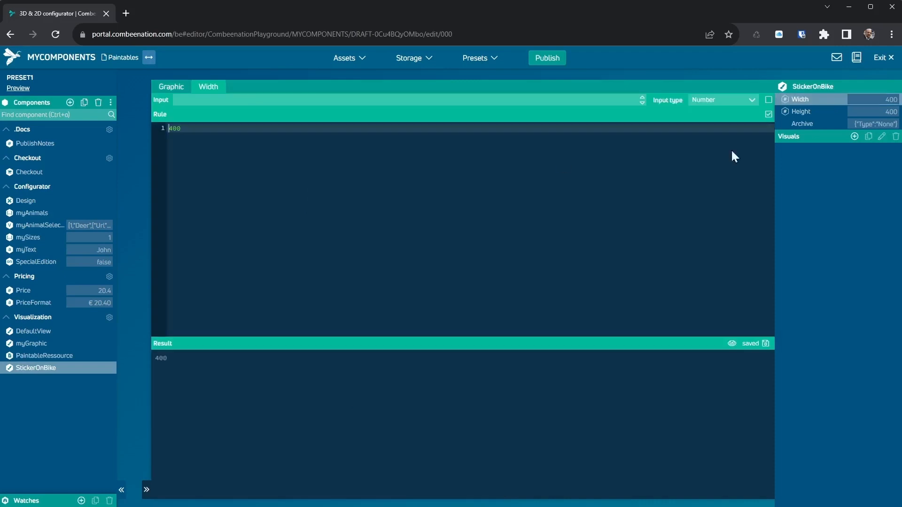
{"action": "double_click", "coordinate": [196, 126]}
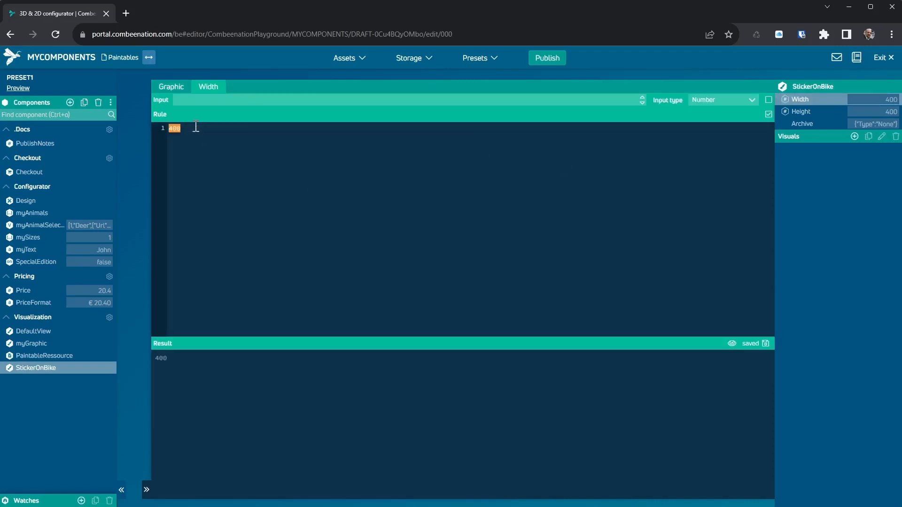
{"action": "type", "text": "2048"}
{"action": "key", "text": "ctrl+s"}
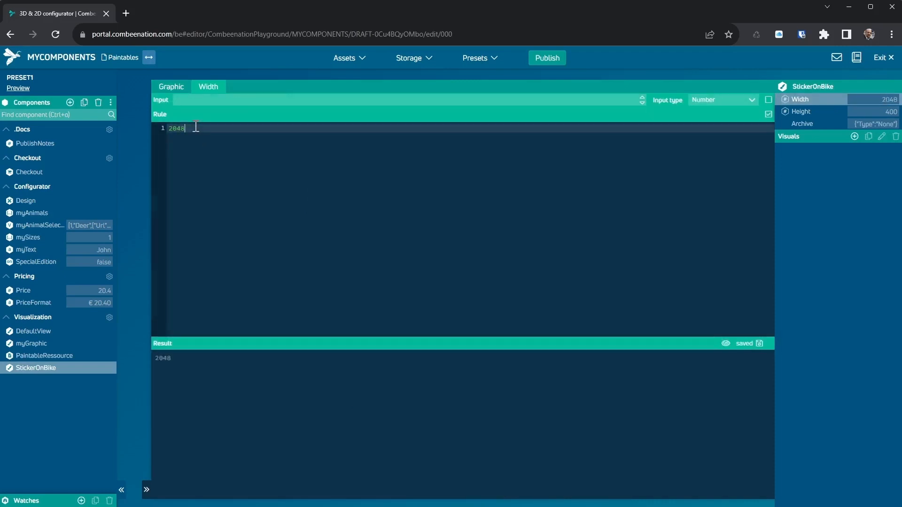
{"action": "left_click", "coordinate": [790, 112]}
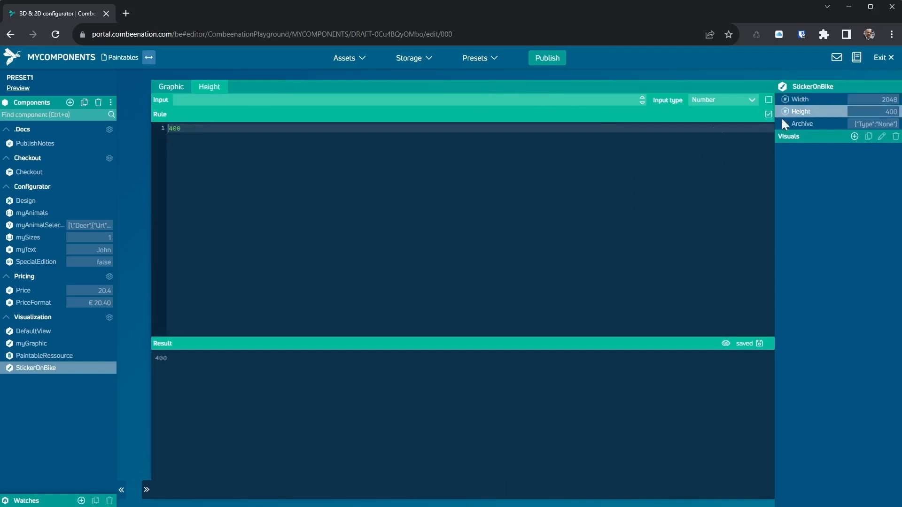
{"action": "double_click", "coordinate": [175, 128]}
{"action": "type", "text": "2048"}
{"action": "key", "text": "ctrl+s"}
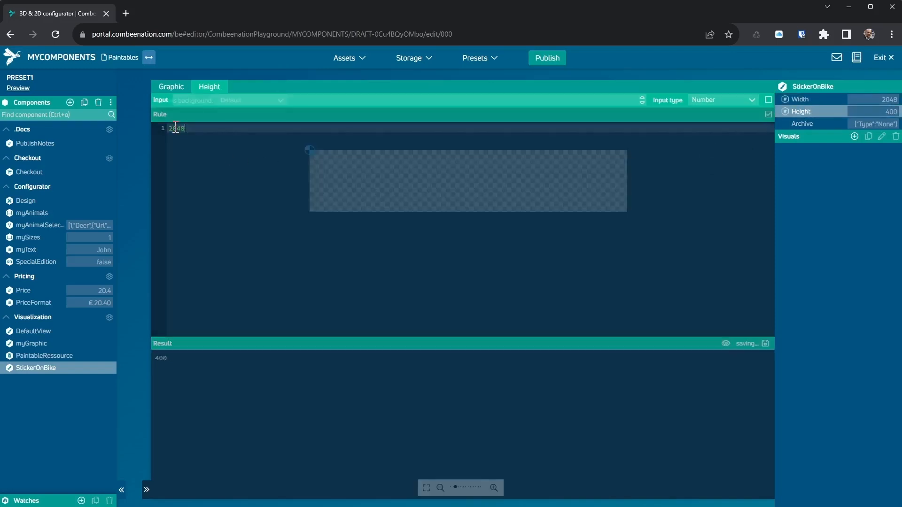
{"action": "left_click", "coordinate": [170, 87]}
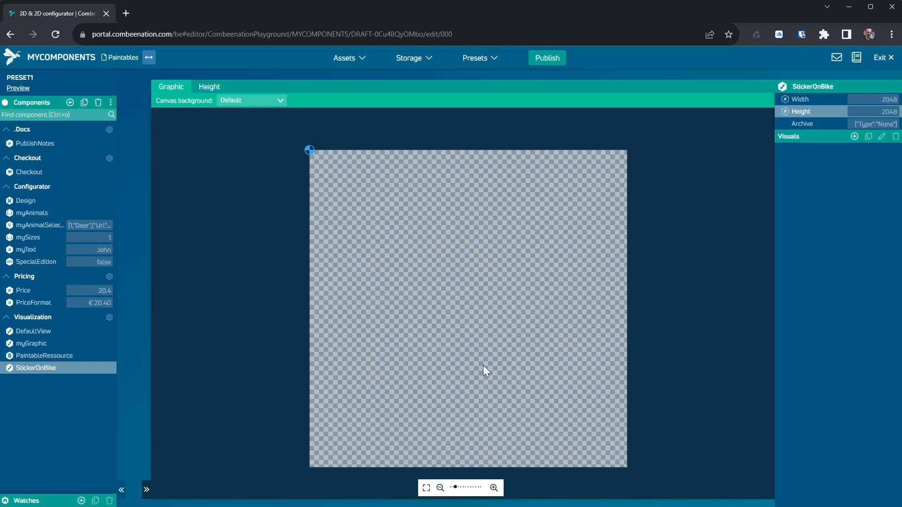
Step: Add a single image visual named DefaultSticker to StickerOnBike, using PaintableRessource.matPaintableFront as its image
{"action": "left_click", "coordinate": [855, 138]}
{"action": "left_click", "coordinate": [447, 203]}
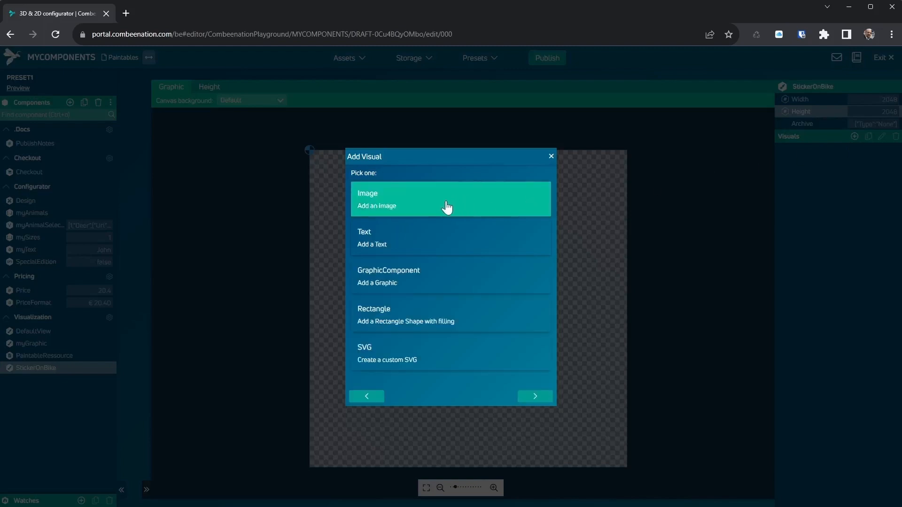
{"action": "left_click", "coordinate": [399, 206]}
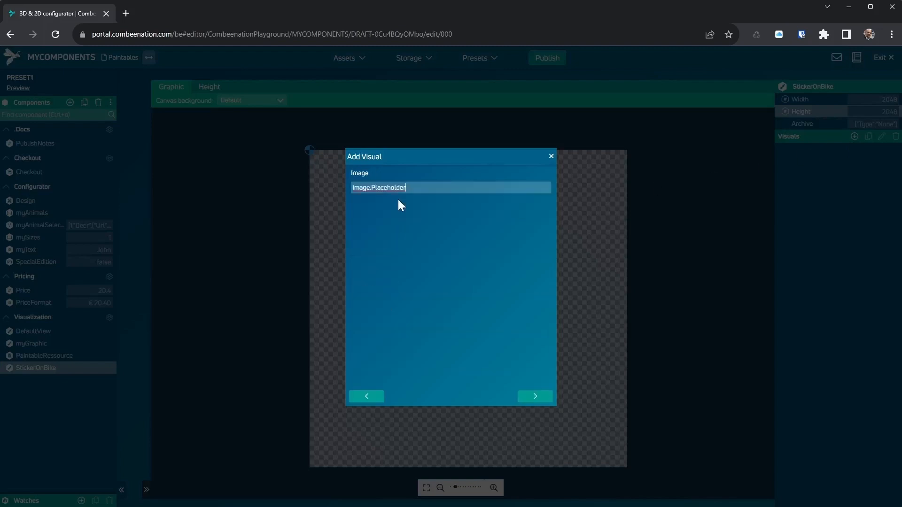
{"action": "double_click", "coordinate": [400, 188]}
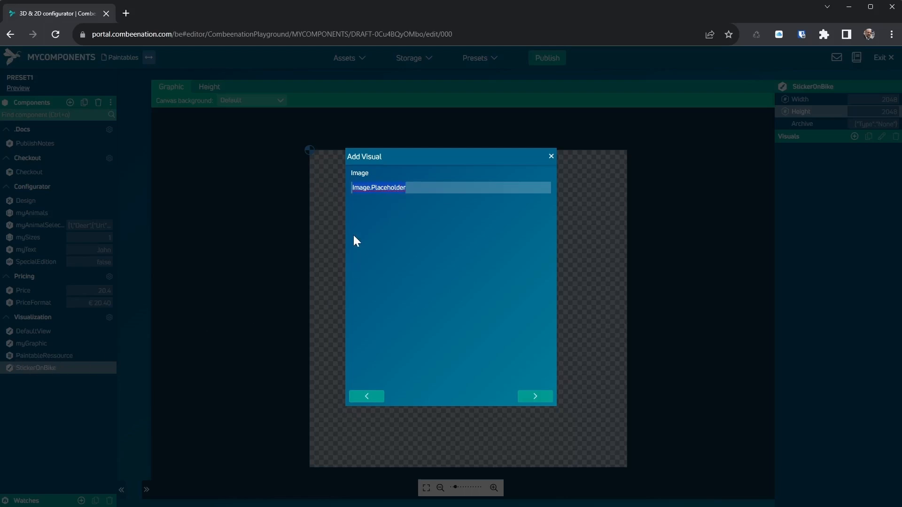
{"action": "type", "text": "Pa"}
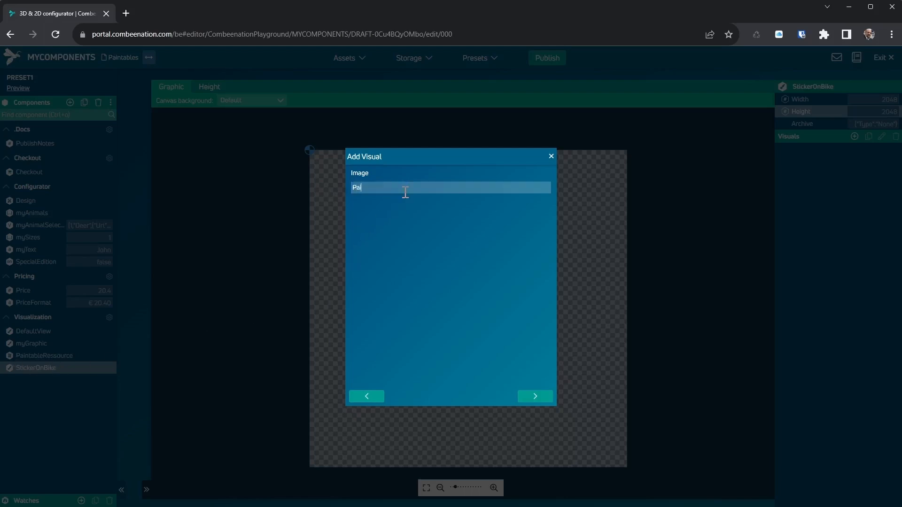
{"action": "type", "text": "intable"}
{"action": "type", "text": "R"}
{"action": "type", "text": "ee"}
{"action": "type", "text": "ssor"}
{"action": "type", "text": "rce"}
{"action": "type", "text": ".ma"}
{"action": "type", "text": "tPaintableFront"}
{"action": "left_click", "coordinate": [535, 398]}
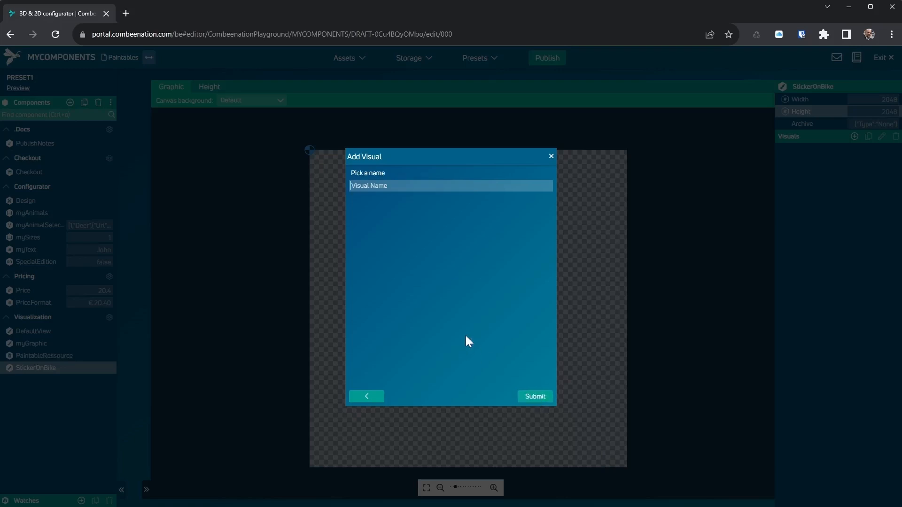
{"action": "type", "text": "DefaulttickerS"}
{"action": "left_click", "coordinate": [535, 396]}
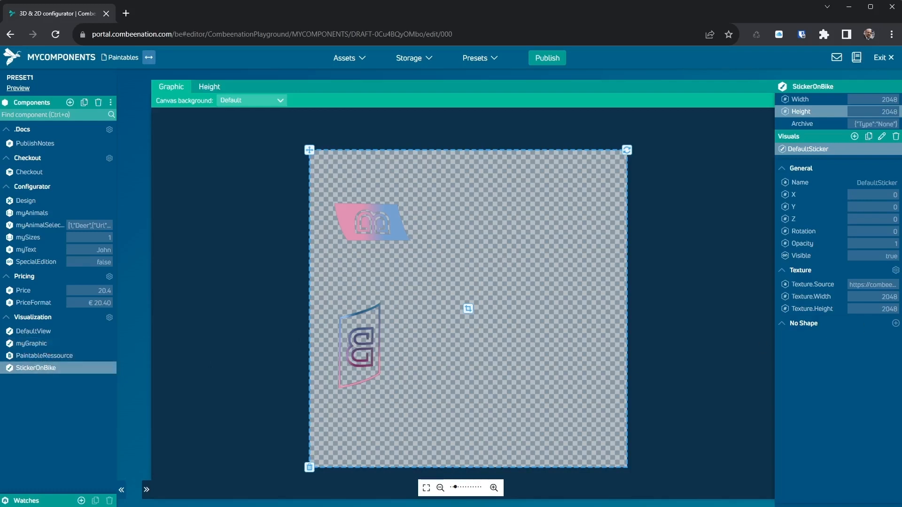
Step: Add a single GraphicComponent visual named NewSticker showing myGraphic, and place it beside the lower B logo at about X 542, Y 1036
{"action": "left_click", "coordinate": [855, 137]}
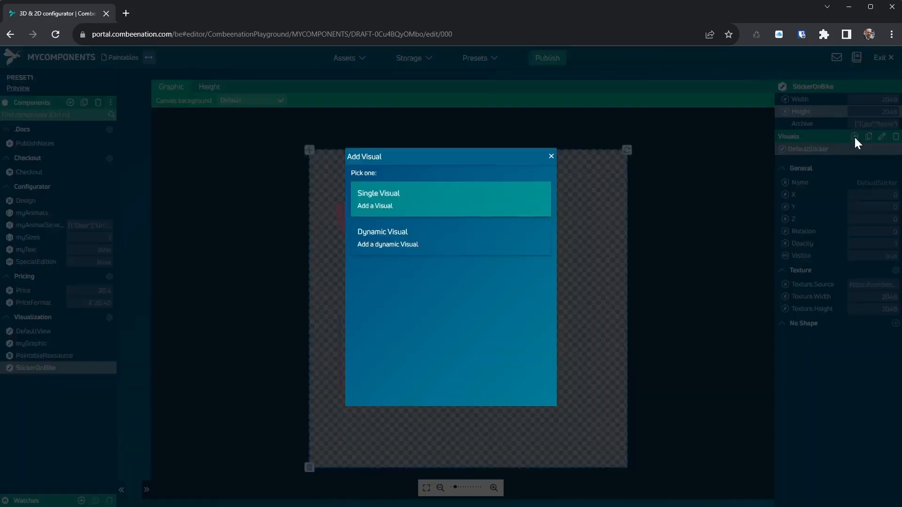
{"action": "left_click", "coordinate": [474, 207]}
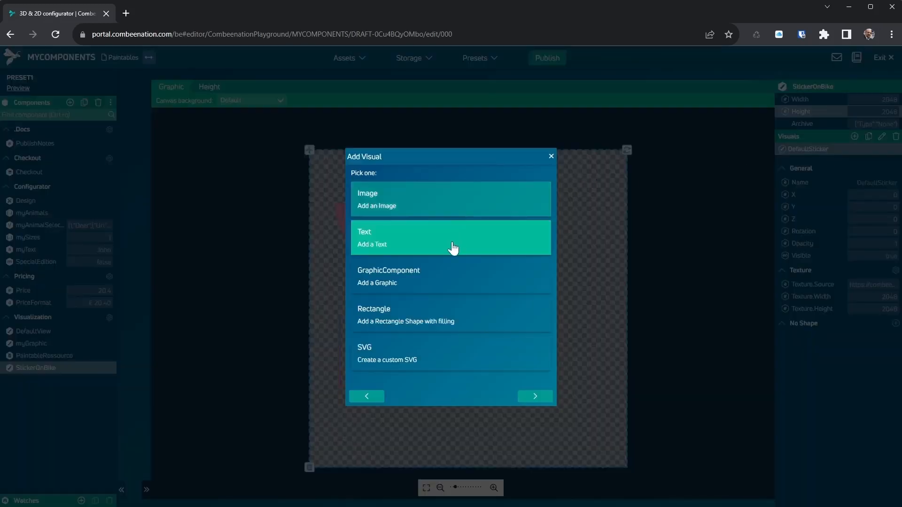
{"action": "left_click", "coordinate": [443, 281]}
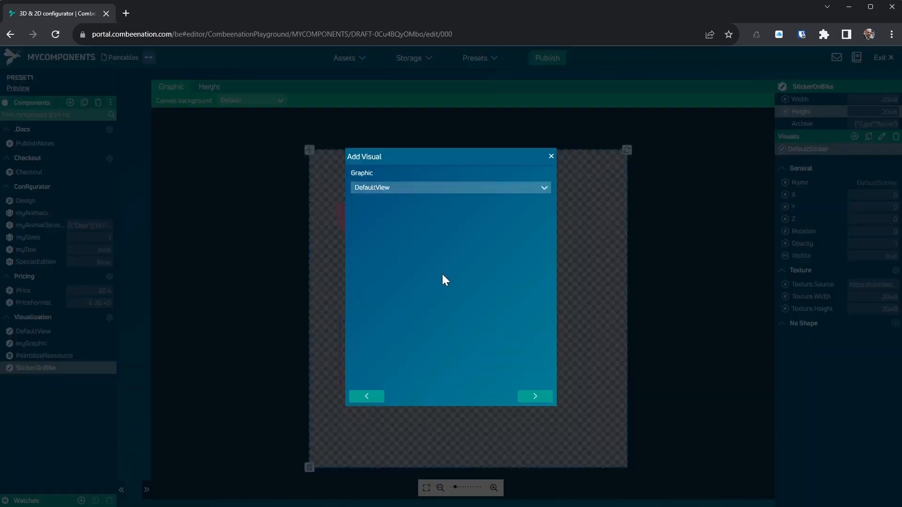
{"action": "left_click", "coordinate": [429, 189]}
{"action": "left_click", "coordinate": [428, 217]}
{"action": "left_click", "coordinate": [536, 397]}
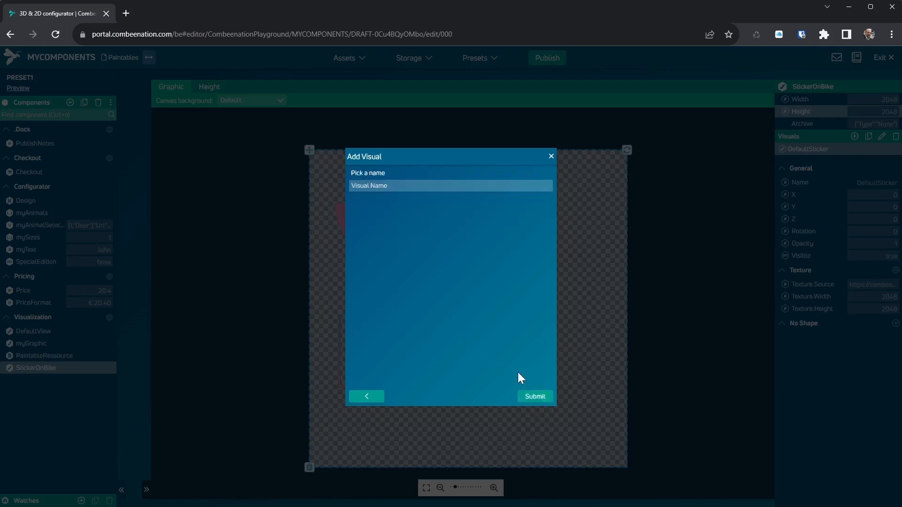
{"action": "type", "text": "NewSticker"}
{"action": "left_click", "coordinate": [533, 396]}
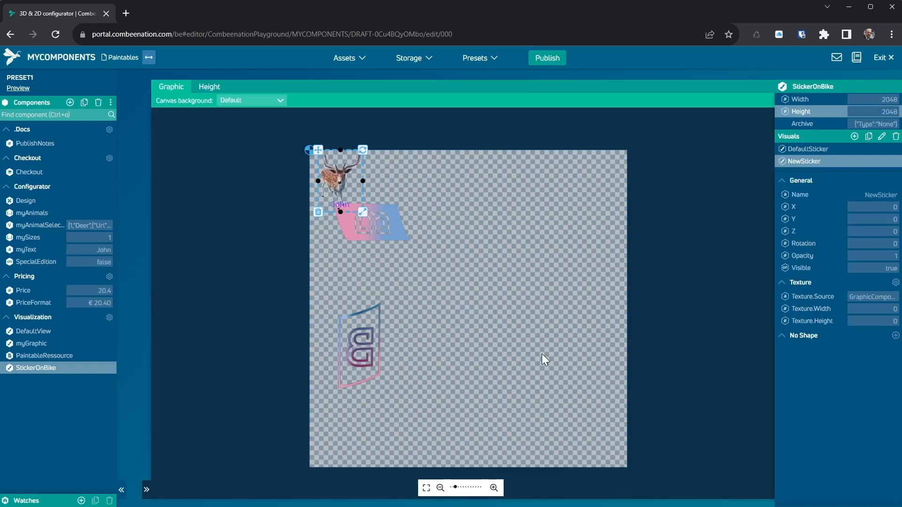
{"action": "left_click_drag", "start_coordinate": [342, 193], "coordinate": [426, 354]}
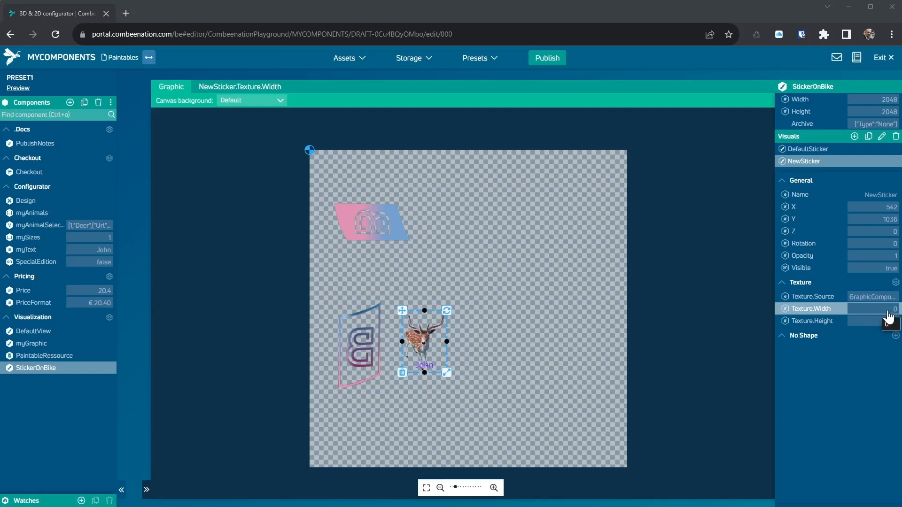
Step: Set the texture width rule of the NewSticker visual to -Source.Width and save it
{"action": "left_click", "coordinate": [813, 310]}
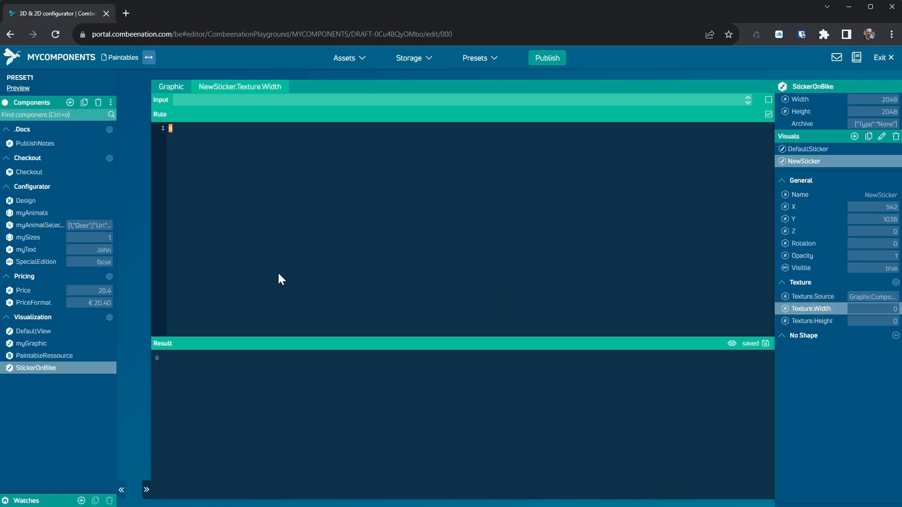
{"action": "type", "text": "Source."}
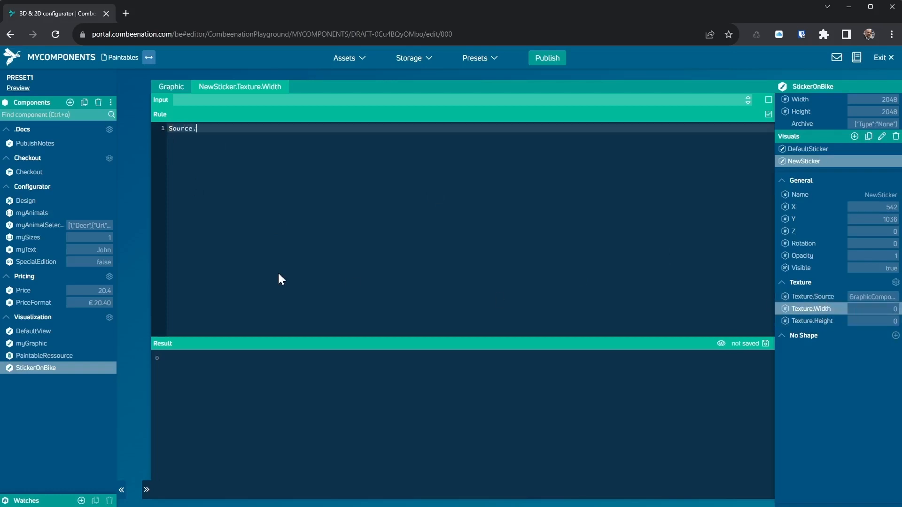
{"action": "type", "text": "Width"}
{"action": "type", "text": "-"}
{"action": "key", "text": "ctrl+s"}
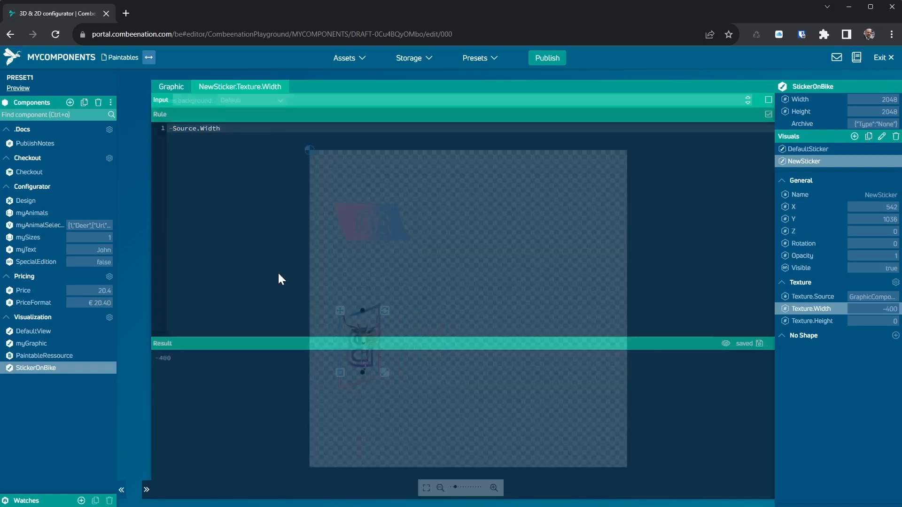
Step: Return to the StickerOnBike canvas and move NewSticker onto the lower B logo at about X 520, Y 1069
{"action": "left_click", "coordinate": [175, 89]}
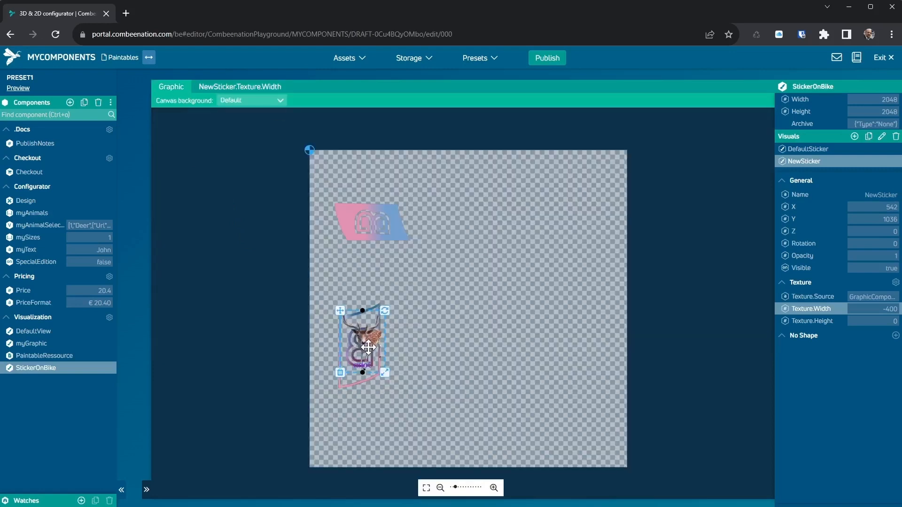
{"action": "mouse_move", "coordinate": [364, 339]}
{"action": "left_mouse_down"}
{"action": "mouse_move", "coordinate": [415, 339]}
{"action": "mouse_move", "coordinate": [349, 330]}
{"action": "mouse_move", "coordinate": [351, 347]}
{"action": "mouse_move", "coordinate": [361, 345]}
{"action": "left_mouse_up"}
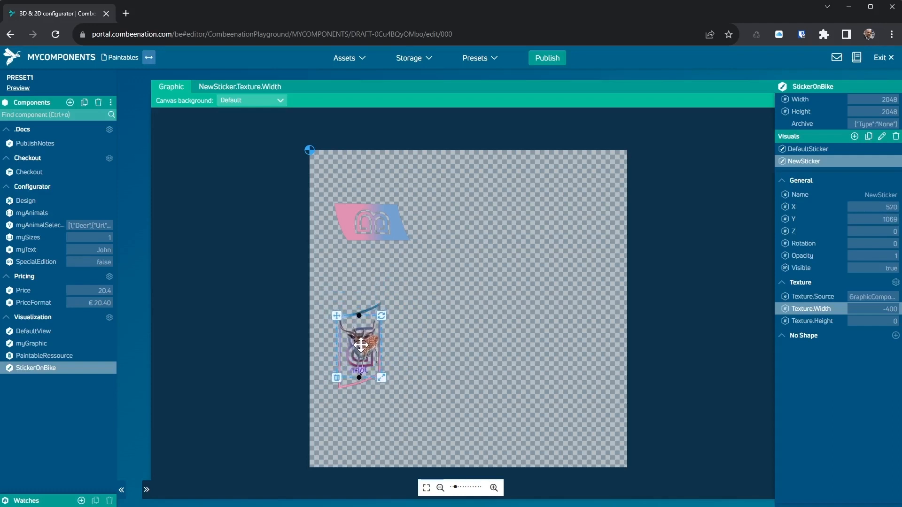
{"action": "left_click", "coordinate": [545, 328]}
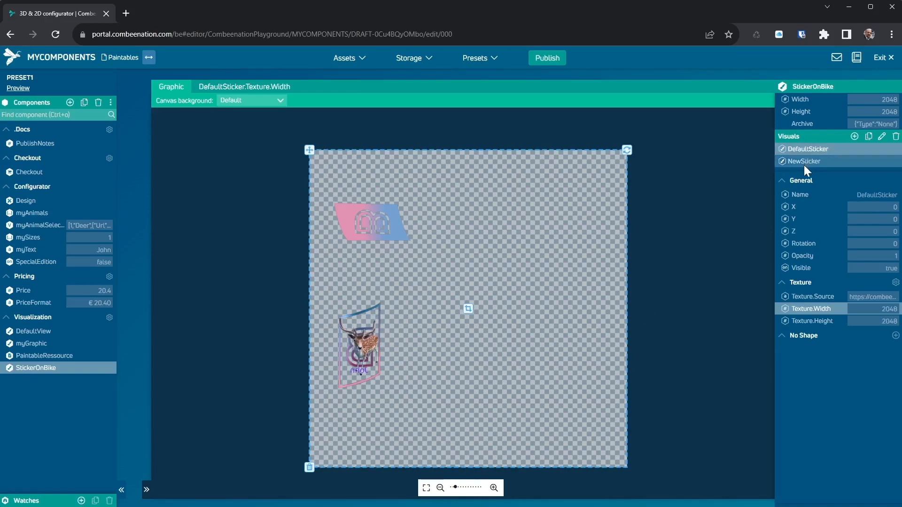
Step: Add a Value component named UseNewSticker to the Visualization group
{"action": "left_click", "coordinate": [70, 103]}
{"action": "left_click", "coordinate": [414, 209]}
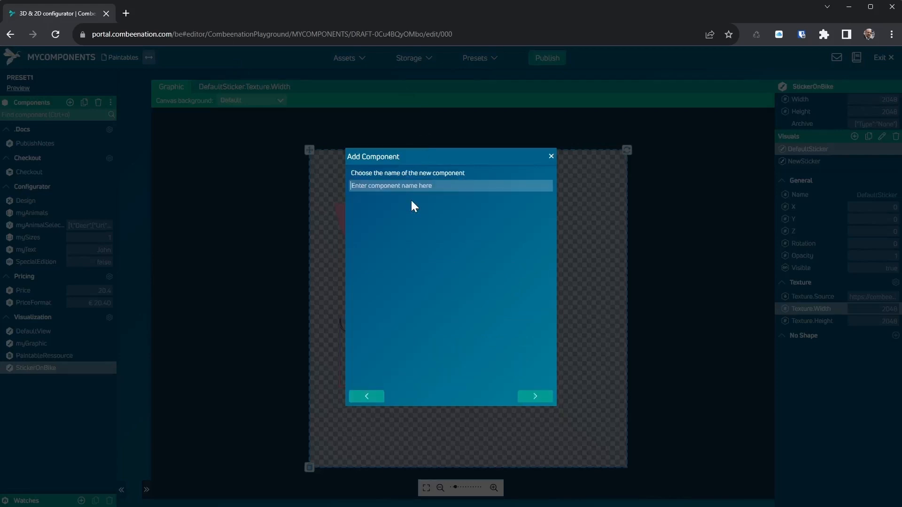
{"action": "type", "text": "UseNewSticker"}
{"action": "key", "text": "Return"}
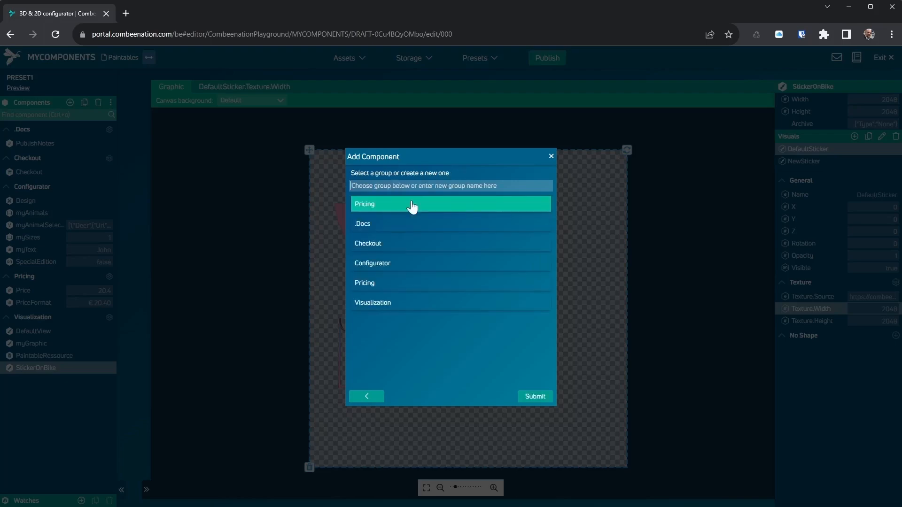
{"action": "left_click", "coordinate": [396, 305]}
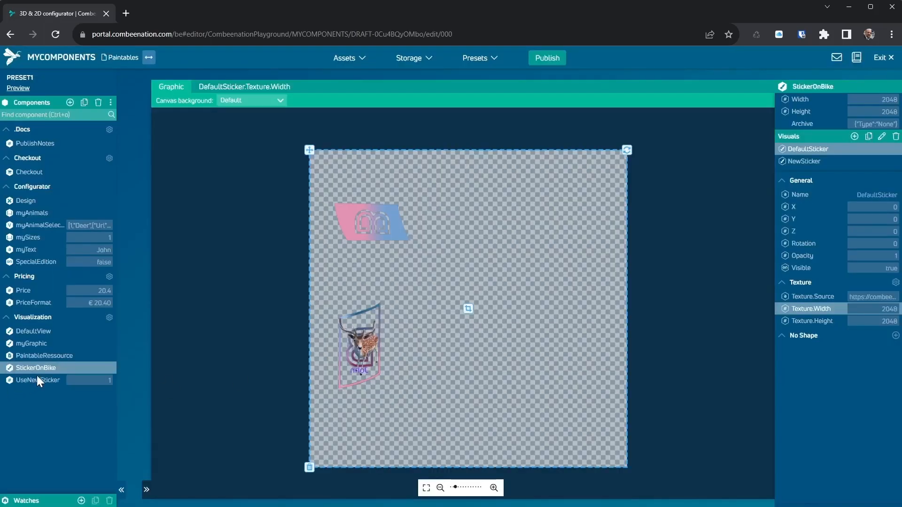
Step: Change the fallback value in the UseNewSticker rule to false and save the rule
{"action": "left_click", "coordinate": [236, 134]}
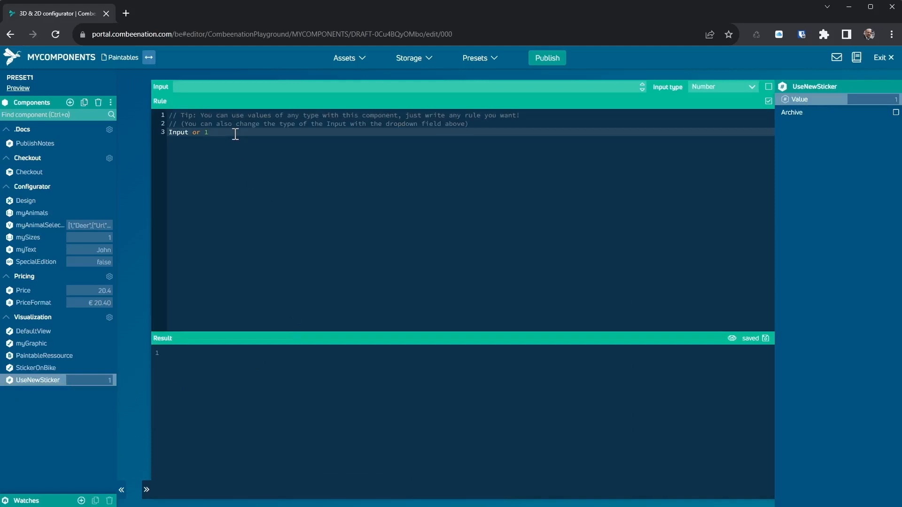
{"action": "double_click", "coordinate": [235, 134]}
{"action": "type", "text": "false"}
{"action": "key", "text": "ctrl+s"}
Step: Set the Visible rule of StickerOnBike's DefaultSticker visual to "not UseNewSticker", save it, and return to the canvas
{"action": "left_click", "coordinate": [21, 369]}
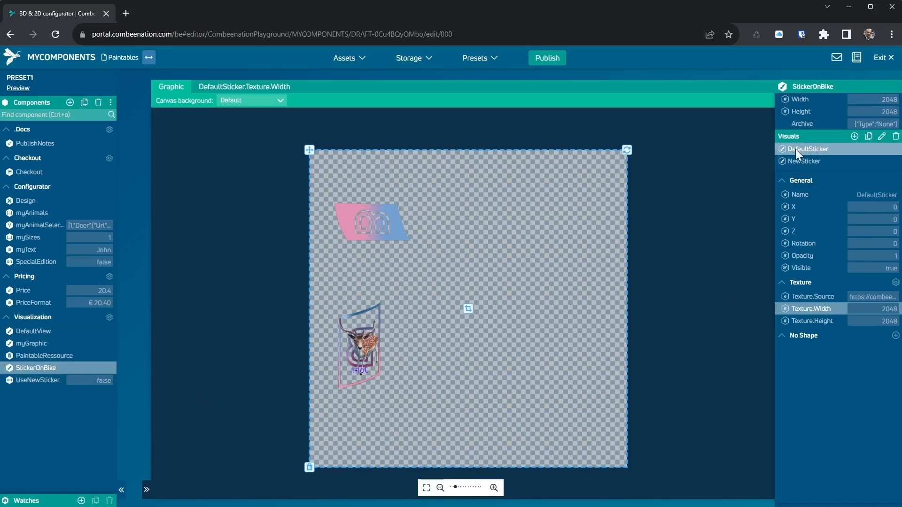
{"action": "left_click", "coordinate": [822, 268]}
{"action": "double_click", "coordinate": [177, 126]}
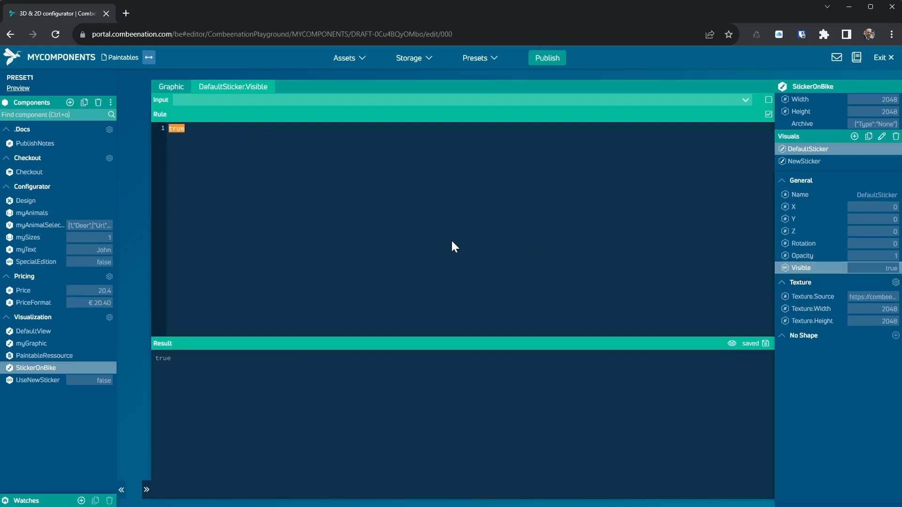
{"action": "type", "text": "Use"}
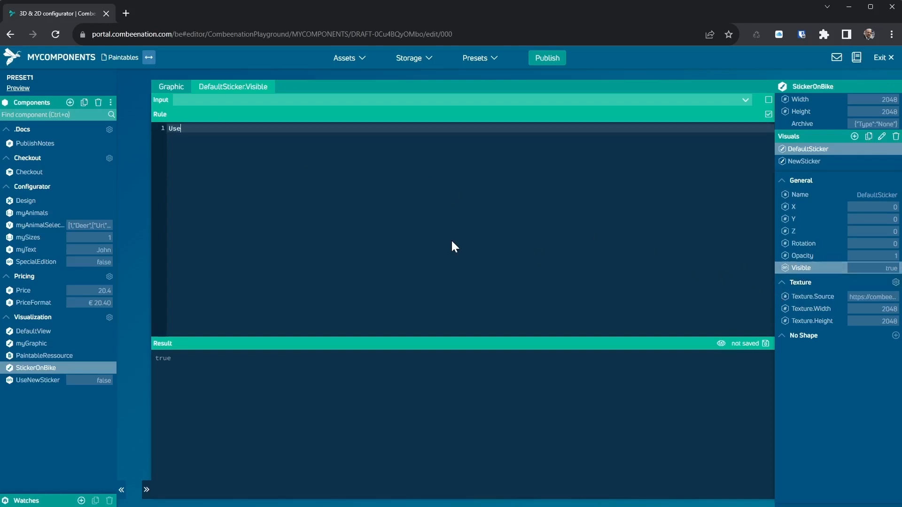
{"action": "type", "text": "NewSticker"}
{"action": "type", "text": "not"}
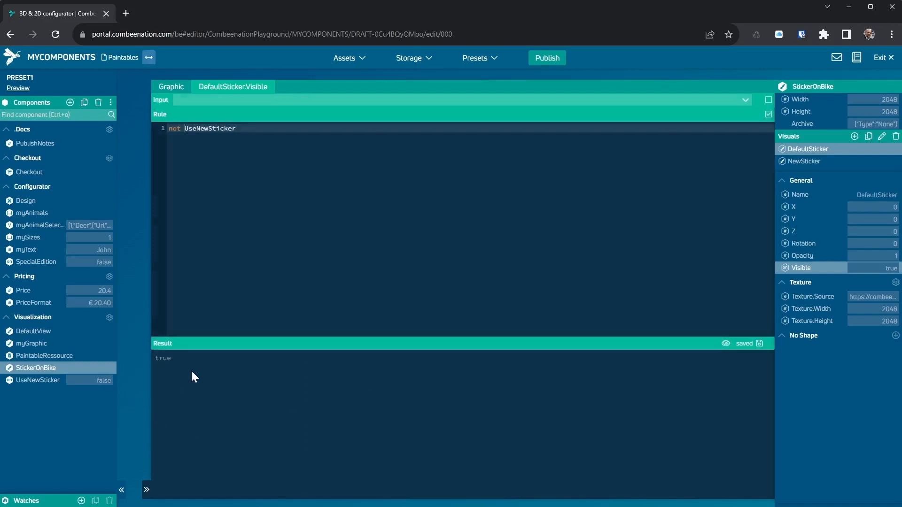
{"action": "left_click", "coordinate": [165, 87]}
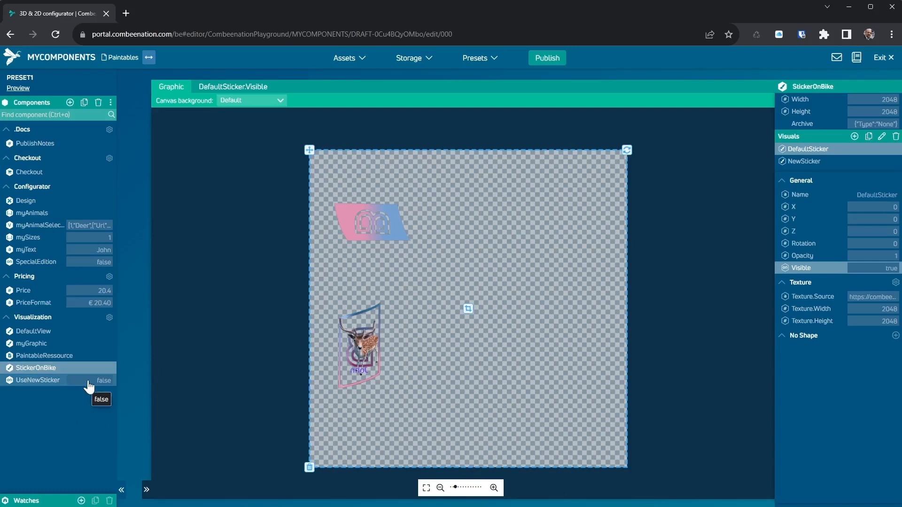
Step: Set the Visible rule of the NewSticker visual to UseNewSticker and save it
{"action": "left_click", "coordinate": [805, 162]}
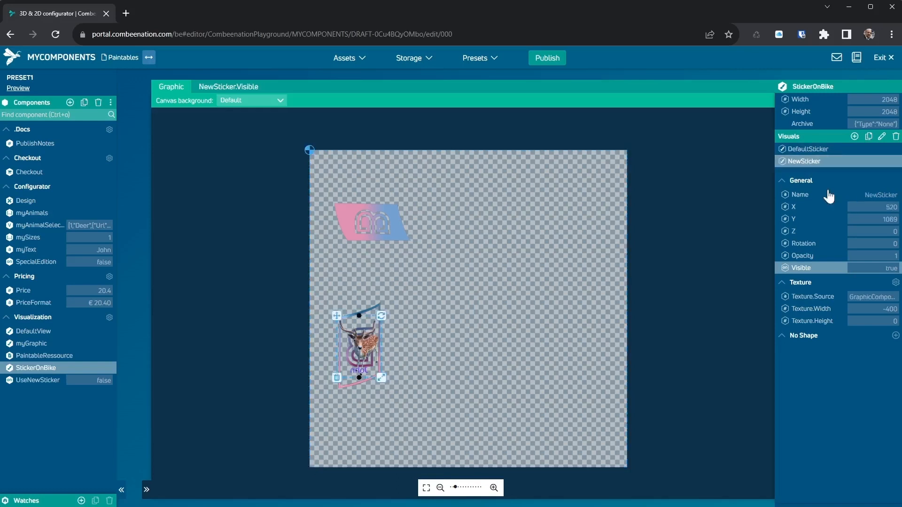
{"action": "left_click", "coordinate": [810, 267]}
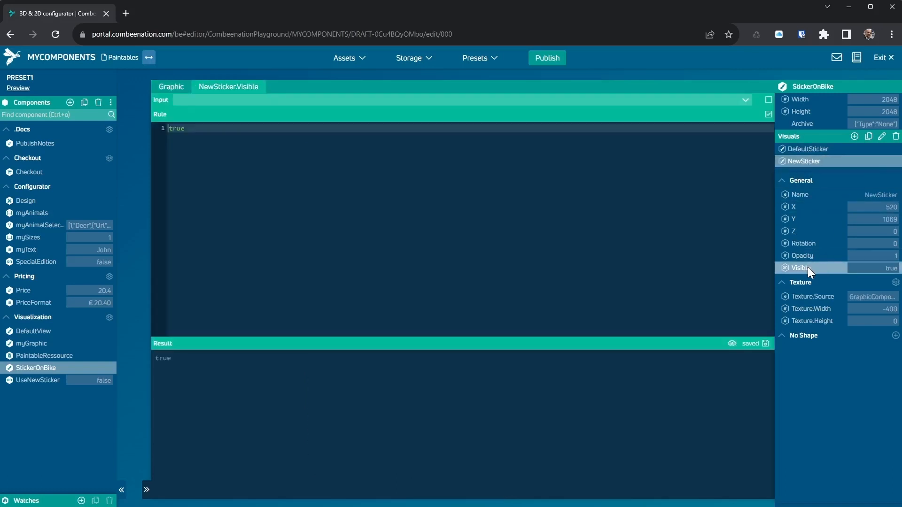
{"action": "double_click", "coordinate": [177, 129]}
{"action": "type", "text": "Use"}
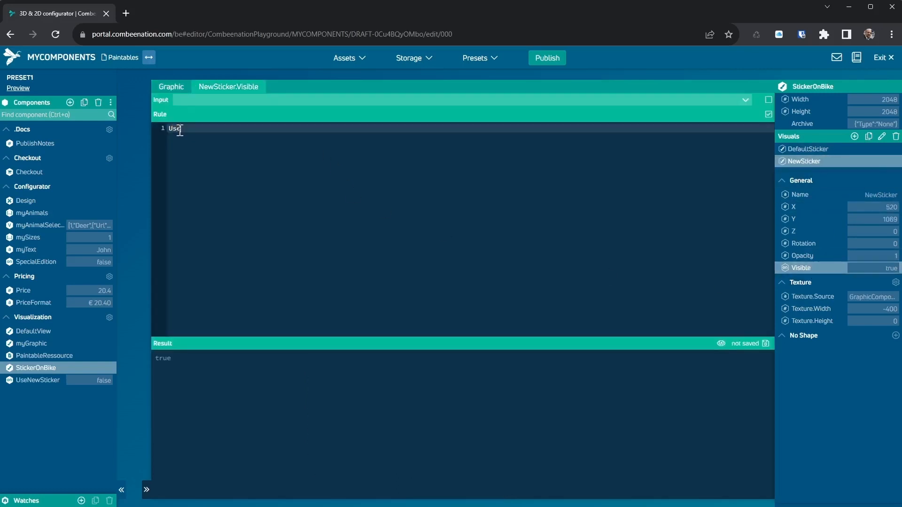
{"action": "type", "text": "NewSticker"}
{"action": "key", "text": "ctrl+s"}
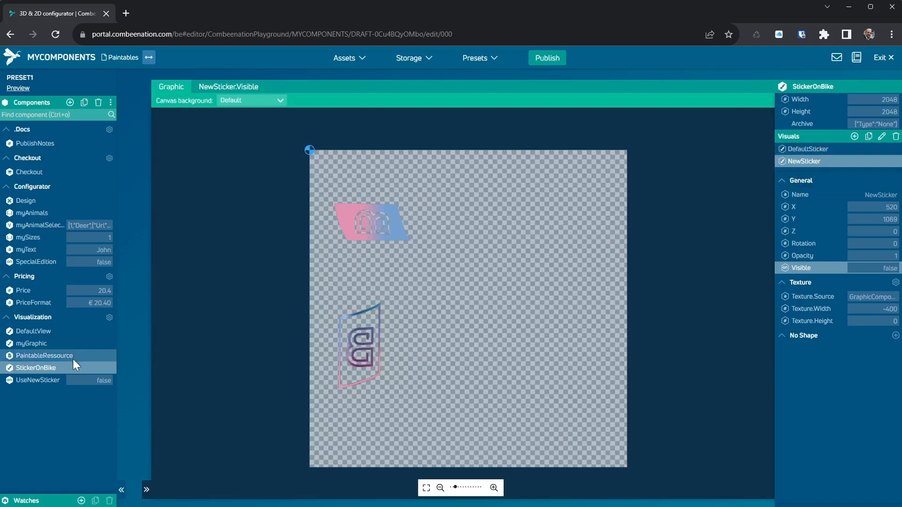
Step: Test the sticker switch by toggling UseNewSticker between true and false twice, ending on false
{"action": "left_click", "coordinate": [102, 381]}
{"action": "left_click", "coordinate": [90, 399]}
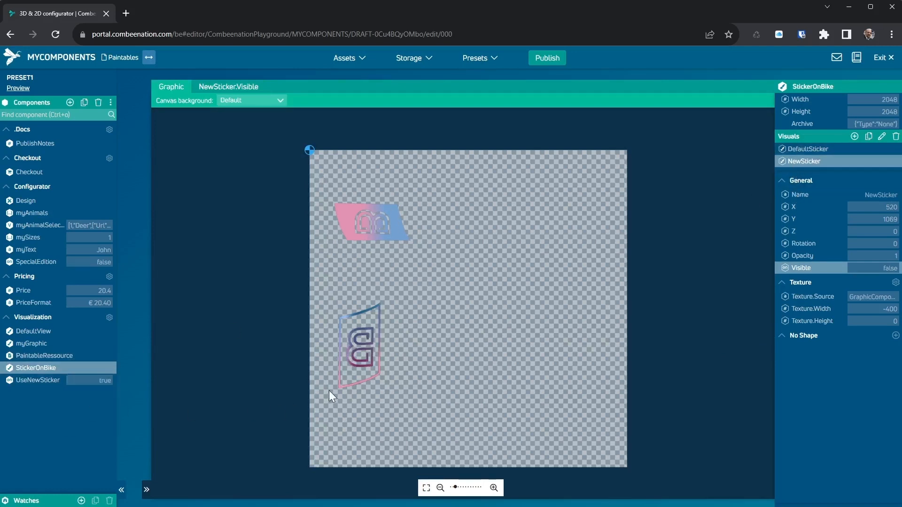
{"action": "left_click", "coordinate": [94, 380]}
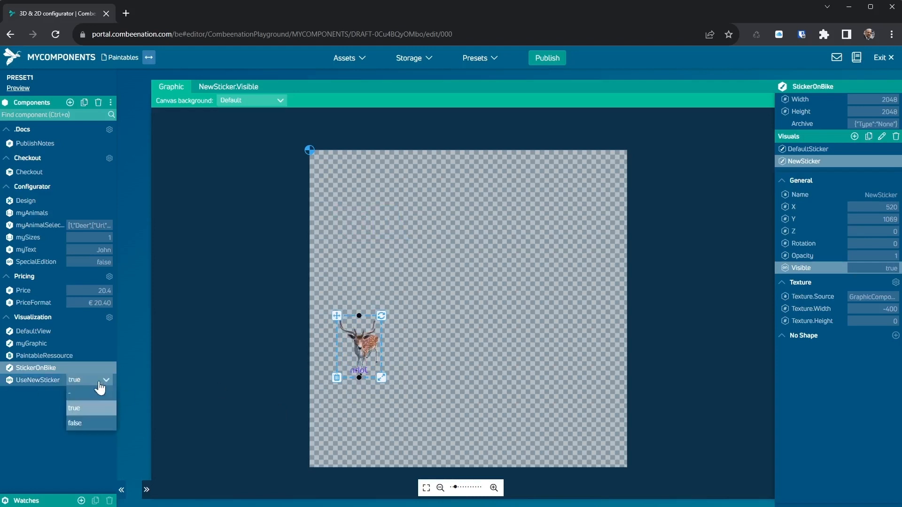
{"action": "left_click", "coordinate": [88, 423]}
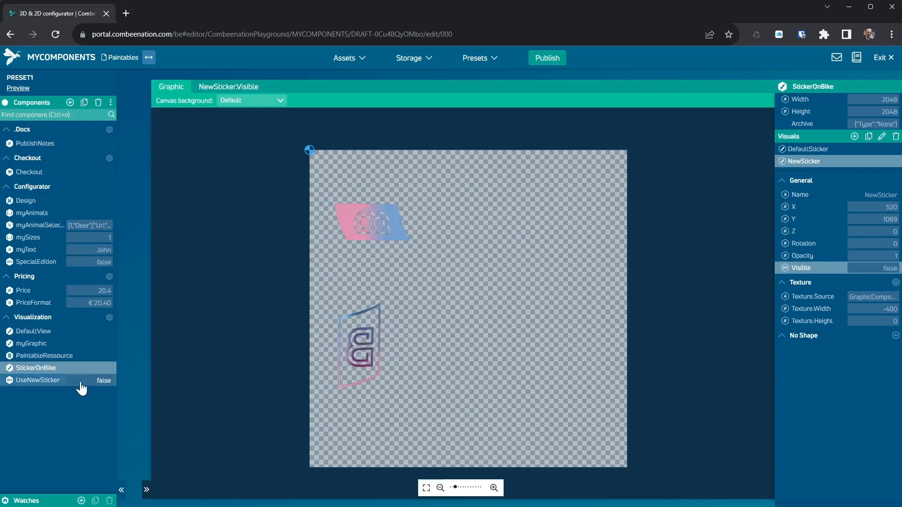
{"action": "left_click", "coordinate": [82, 383]}
{"action": "left_click", "coordinate": [75, 408]}
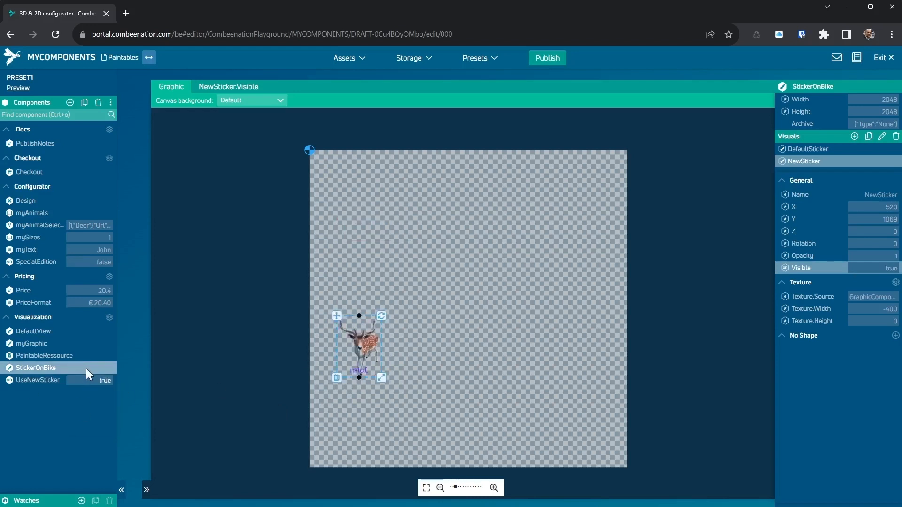
{"action": "left_click", "coordinate": [88, 383]}
{"action": "left_click", "coordinate": [76, 424]}
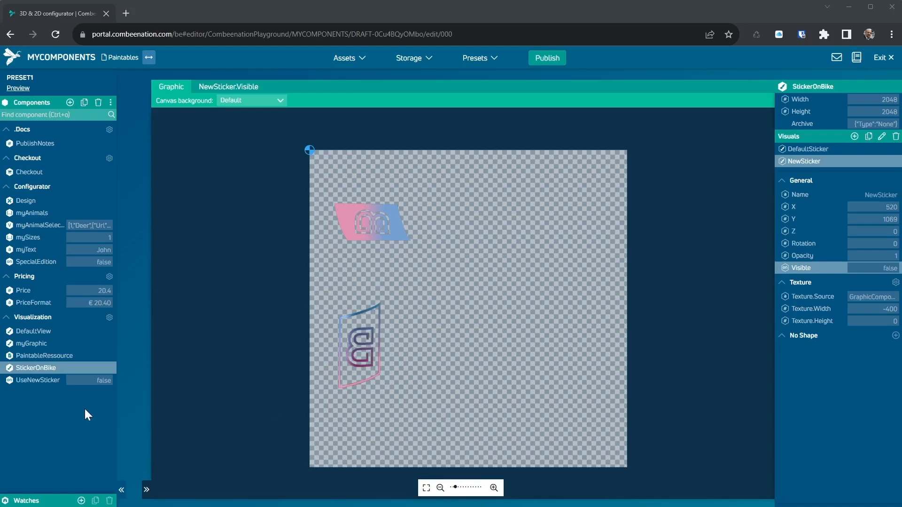
Step: Add a Value component named PaintableParams to the Visualization group
{"action": "left_click", "coordinate": [70, 103]}
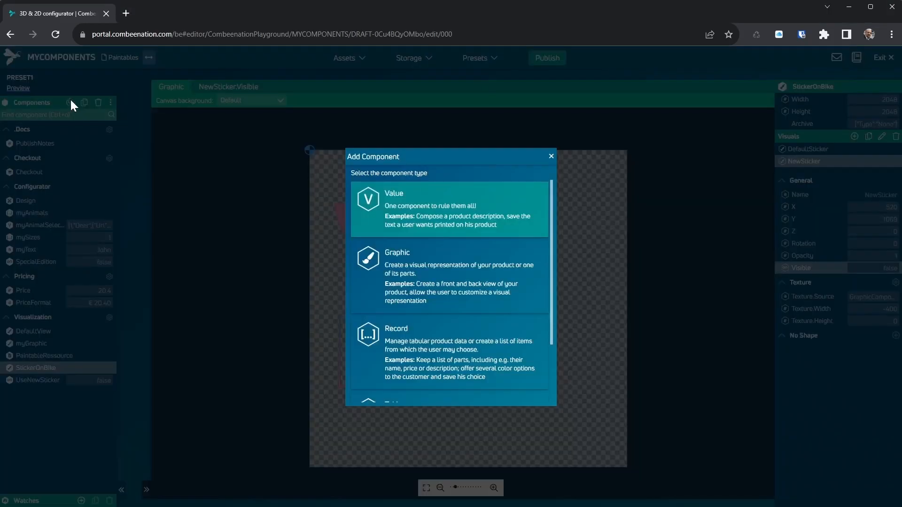
{"action": "left_click", "coordinate": [441, 215]}
{"action": "type", "text": "Pa"}
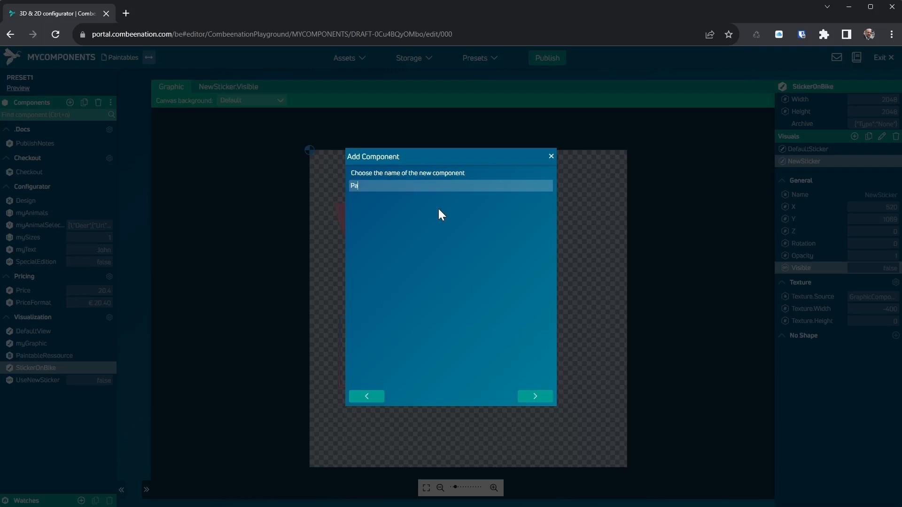
{"action": "type", "text": "intableParams"}
{"action": "left_click", "coordinate": [541, 400]}
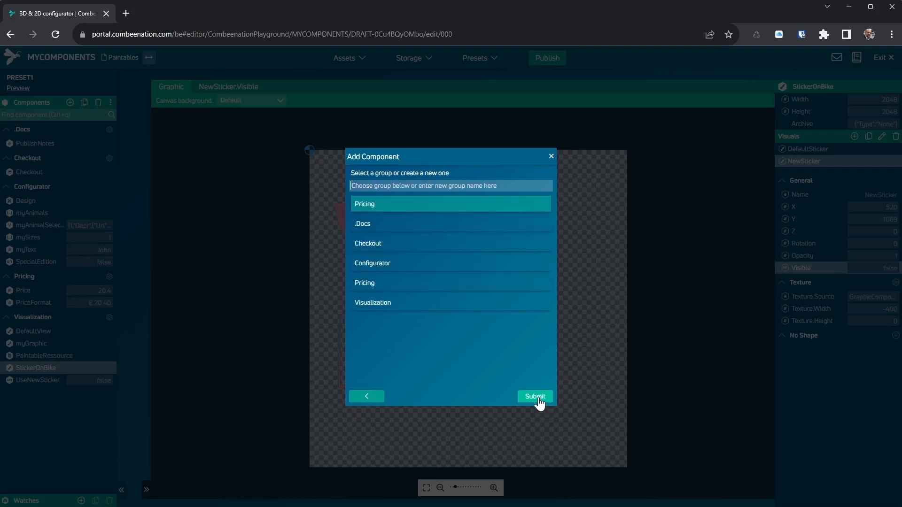
{"action": "left_click", "coordinate": [372, 305]}
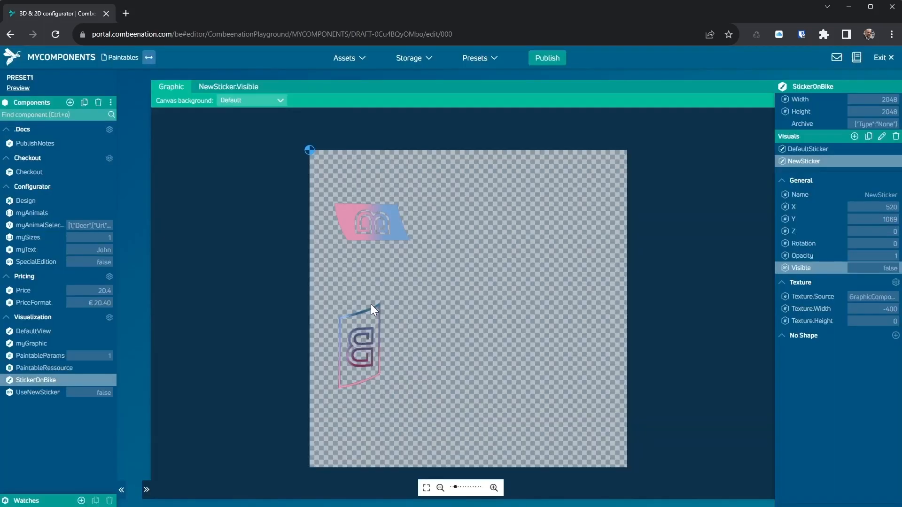
Step: Replace the default rule of PaintableParams with the opening of a list containing a Viewer3D.materialParameter call
{"action": "left_click", "coordinate": [50, 355]}
{"action": "key", "text": "ctrl+a"}
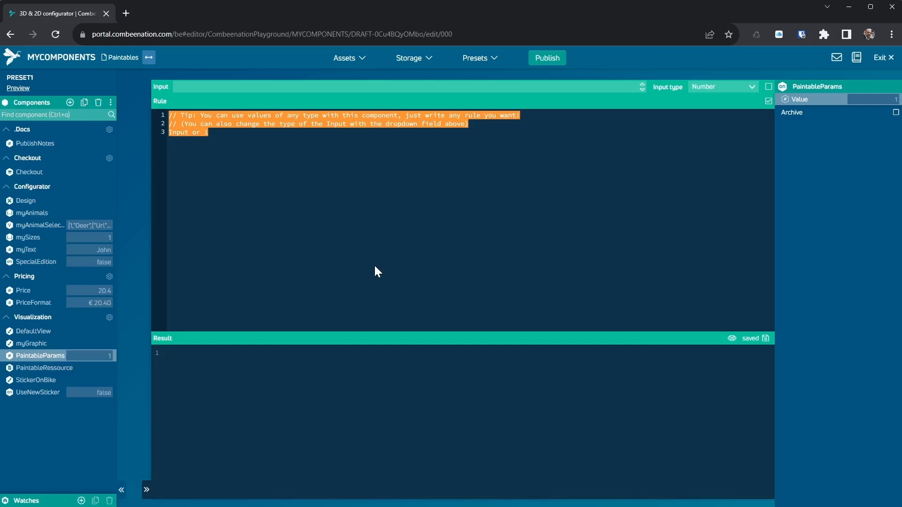
{"action": "key", "text": "BackSpace"}
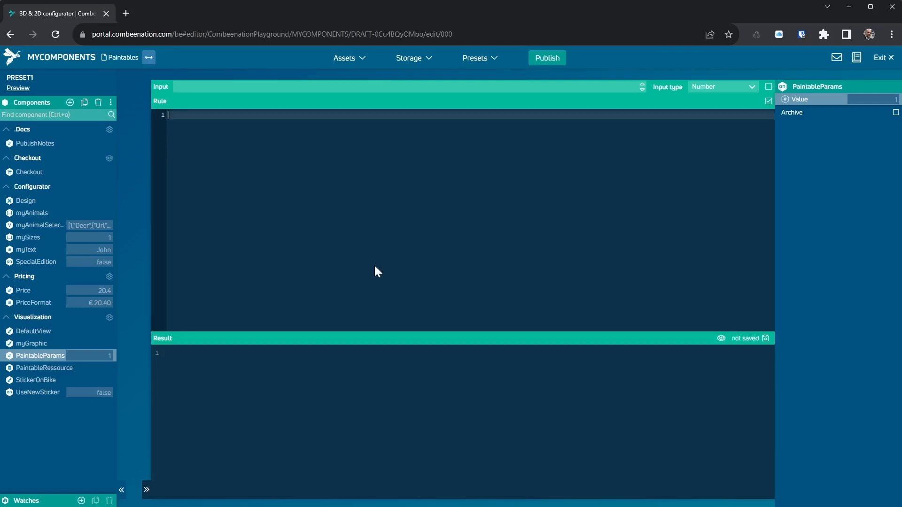
{"action": "type", "text": "[ Vew"}
{"action": "key", "text": "BackSpace"}
{"action": "key", "text": "BackSpace"}
{"action": "type", "text": "iewer3D.materialParameter("}
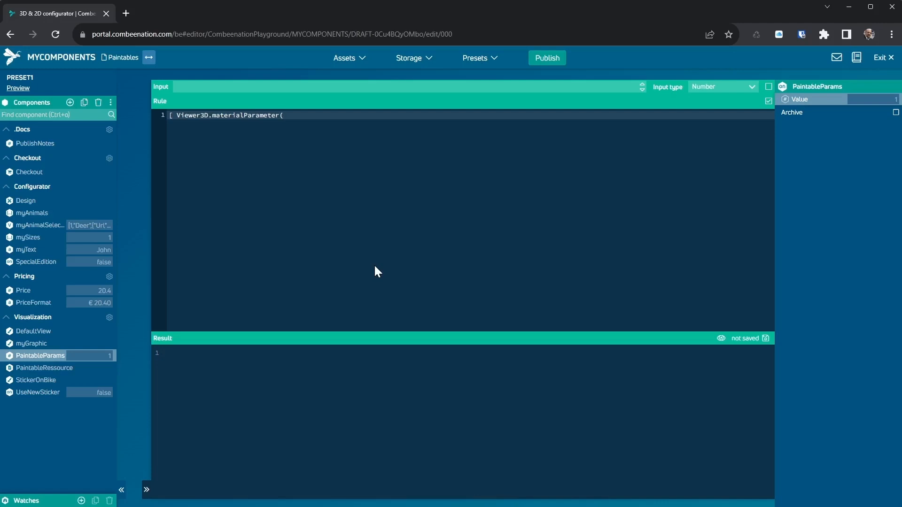
Step: Complete the call with "matPaintableFront1", "paintable" and StickerOnBike.Value.ToText(), close the list, and save the rule
{"action": "type", "text": "\"matPatina"}
{"action": "key", "text": "BackSpace"}
{"action": "key", "text": "BackSpace"}
{"action": "key", "text": "BackSpace"}
{"action": "key", "text": "BackSpace"}
{"action": "type", "text": "intableFront1\", \"paintable\","}
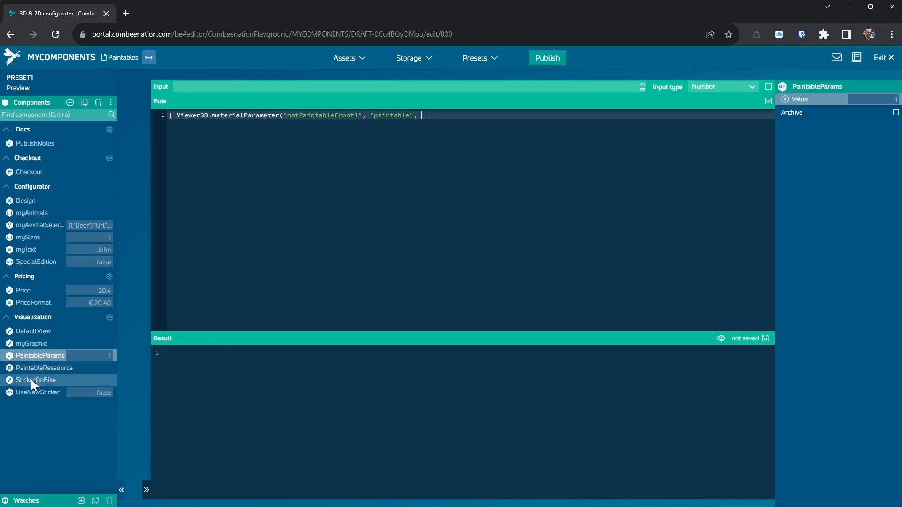
{"action": "type", "text": " StickerOnBike.Value.ToText()"}
{"action": "type", "text": "]"}
{"action": "key", "text": "ctrl+s"}
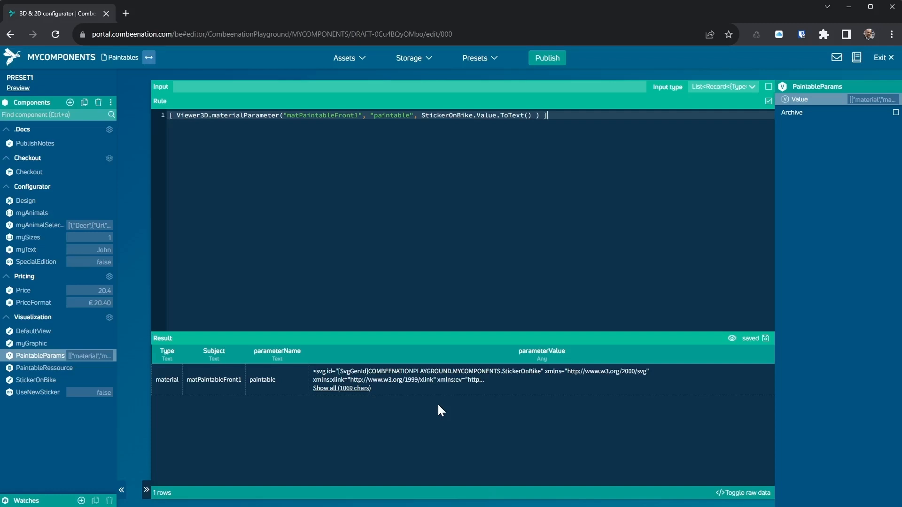
Step: In the configurator design, start a signal-slot connection from PaintableParams' Value changed signal to viewer3d1's Set parameter values slot
{"action": "left_click", "coordinate": [49, 200]}
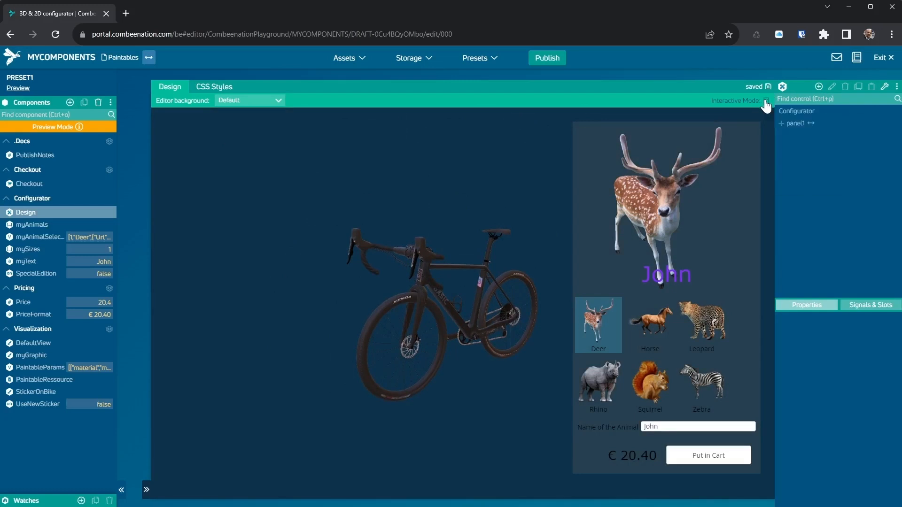
{"action": "left_click", "coordinate": [884, 88]}
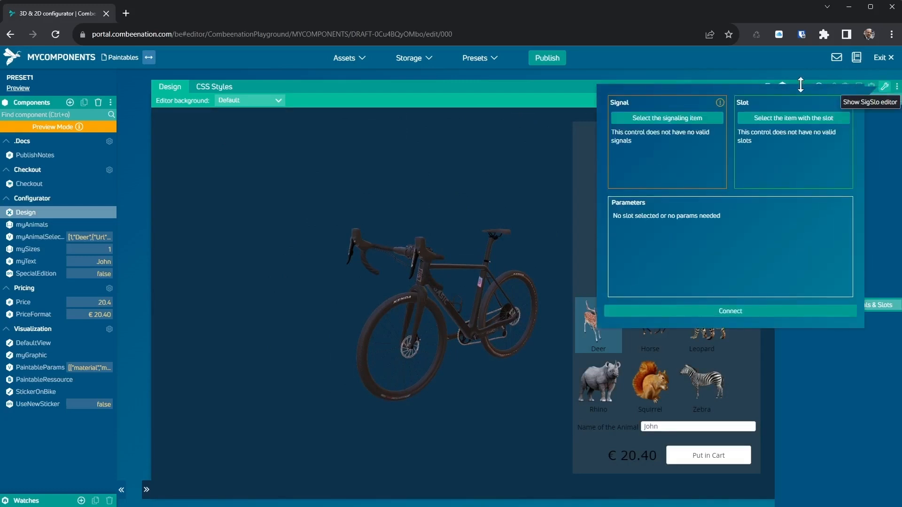
{"action": "left_click", "coordinate": [656, 120]}
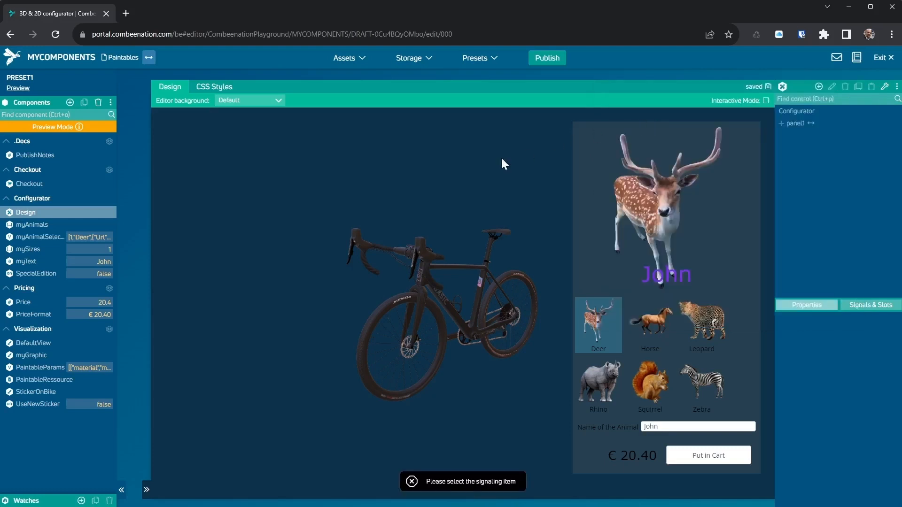
{"action": "left_click", "coordinate": [40, 368]}
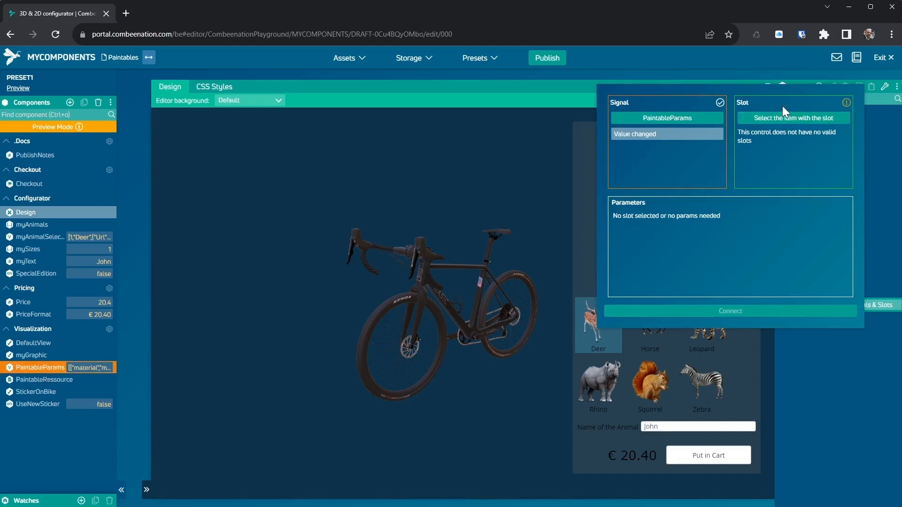
{"action": "left_click", "coordinate": [783, 118]}
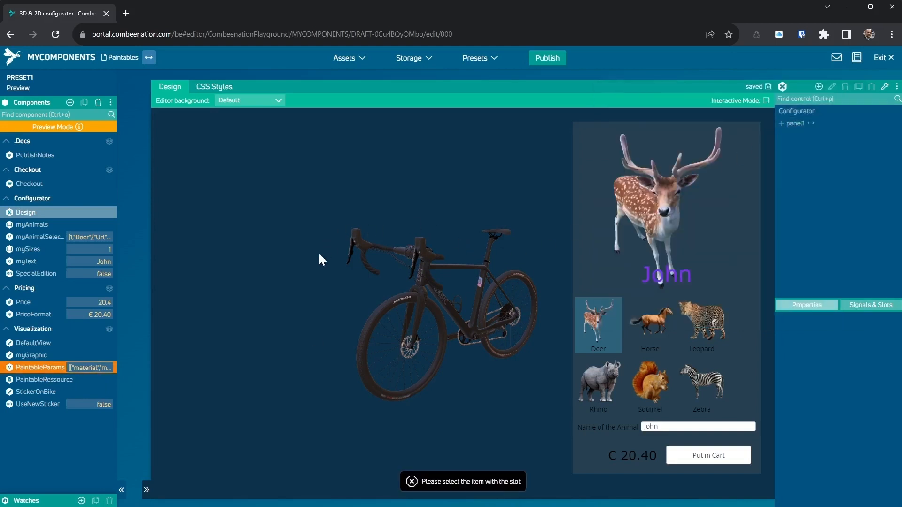
{"action": "left_click", "coordinate": [306, 269]}
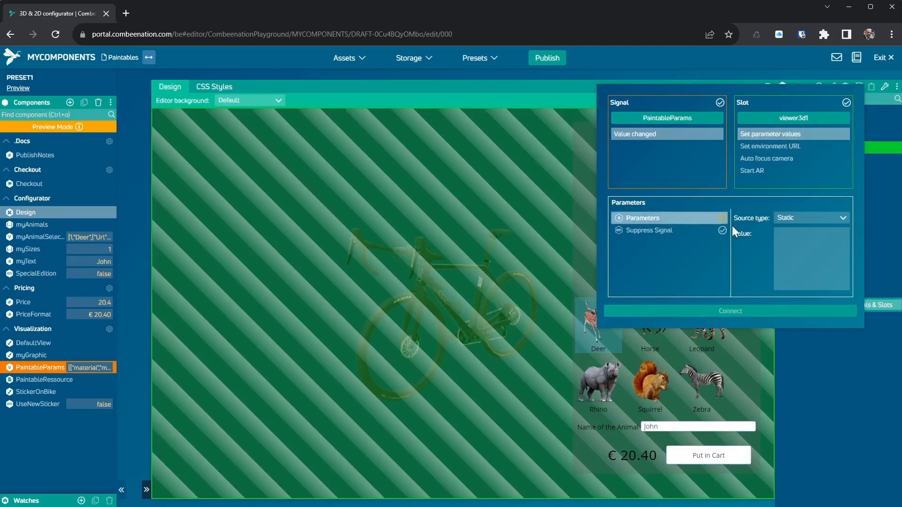
Step: Source the slot's Parameters from the Value property of the PaintableParams component and establish the connection
{"action": "left_click", "coordinate": [797, 218]}
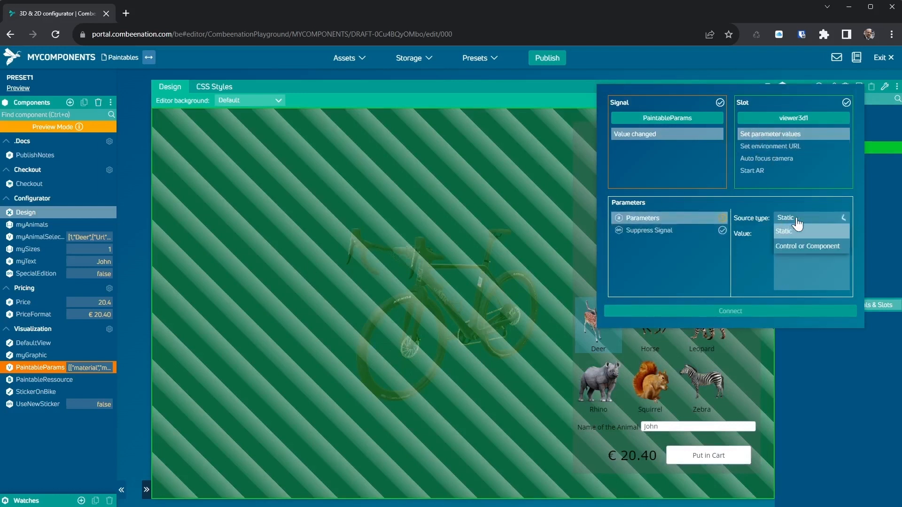
{"action": "left_click", "coordinate": [797, 247]}
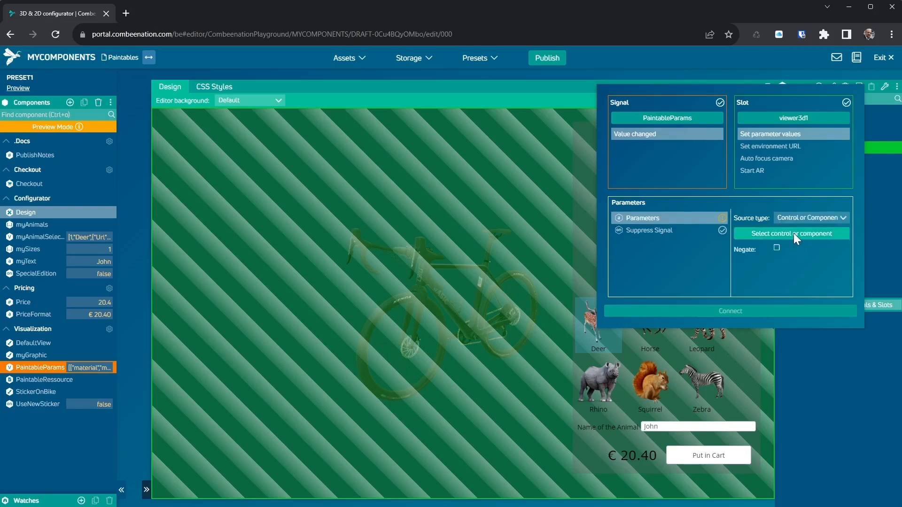
{"action": "left_click", "coordinate": [794, 233]}
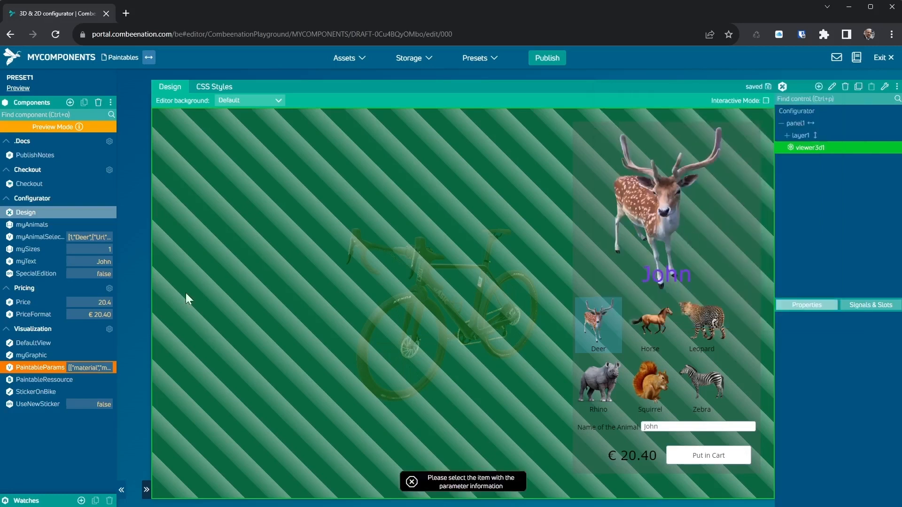
{"action": "left_click", "coordinate": [23, 369]}
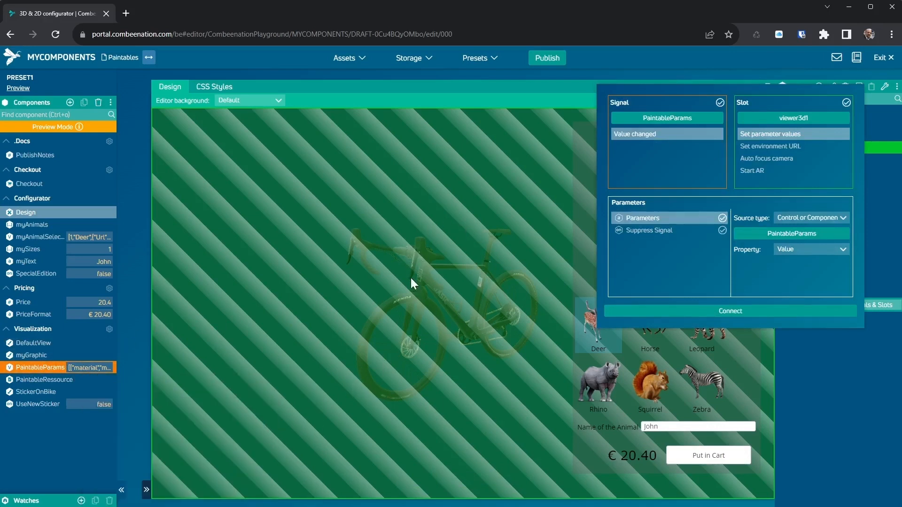
{"action": "left_click", "coordinate": [754, 310]}
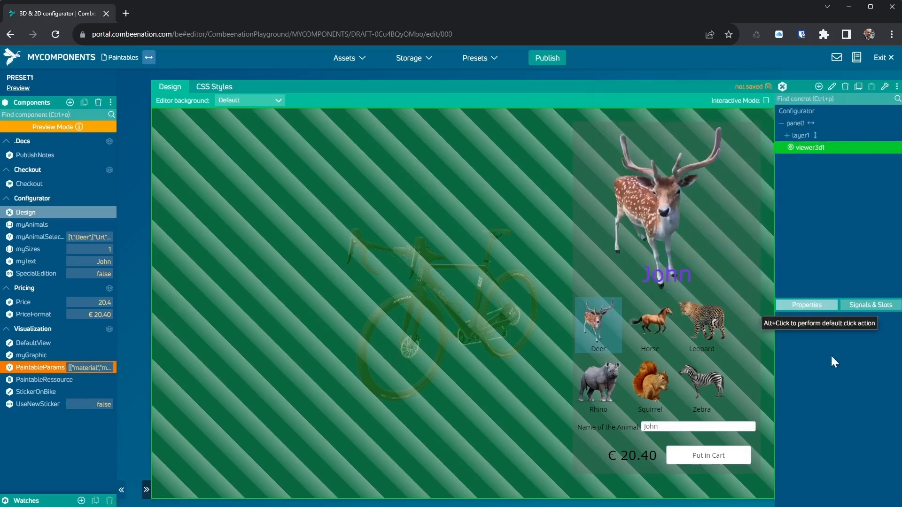
Step: Enable interactive mode, bring the bike's head tube into close view, and set UseNewSticker to true
{"action": "left_click", "coordinate": [766, 100]}
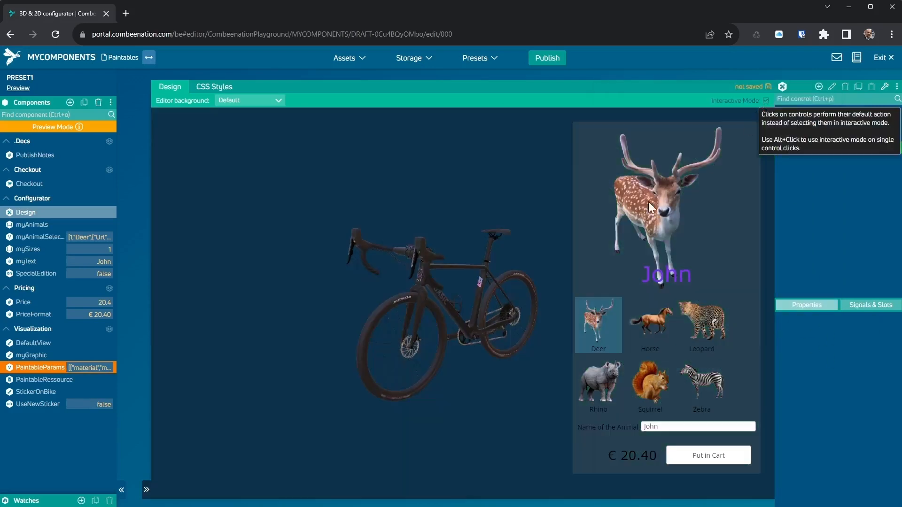
{"action": "left_click_drag", "start_coordinate": [392, 352], "coordinate": [429, 349]}
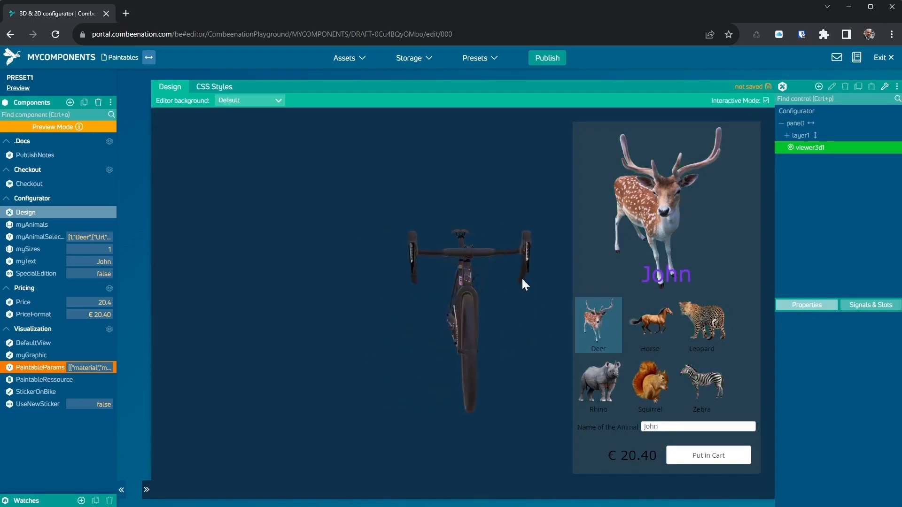
{"action": "scroll", "coordinate": [517, 285], "scroll_direction": "up", "scroll_amount": 7}
{"action": "left_click_drag", "start_coordinate": [476, 305], "coordinate": [468, 300]}
{"action": "scroll", "coordinate": [469, 300], "scroll_direction": "up", "scroll_amount": 2}
{"action": "left_click_drag", "start_coordinate": [424, 283], "coordinate": [428, 285]}
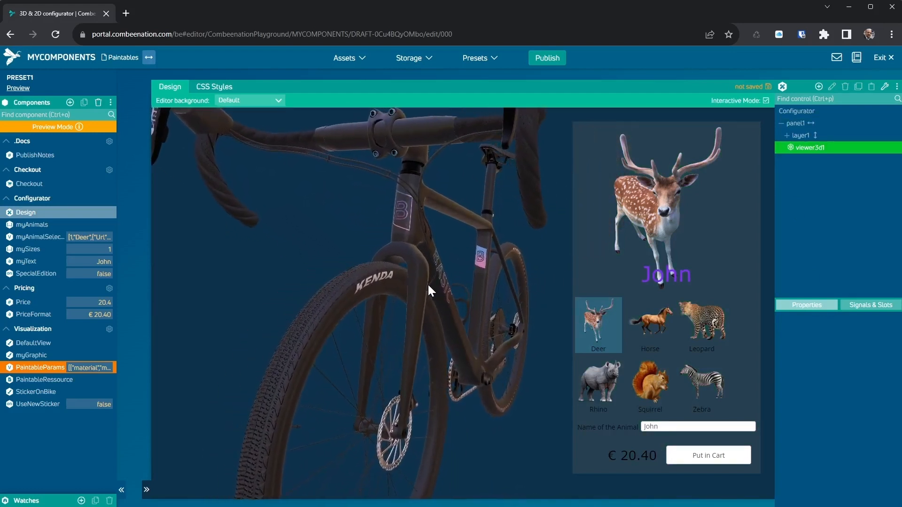
{"action": "left_click", "coordinate": [88, 407]}
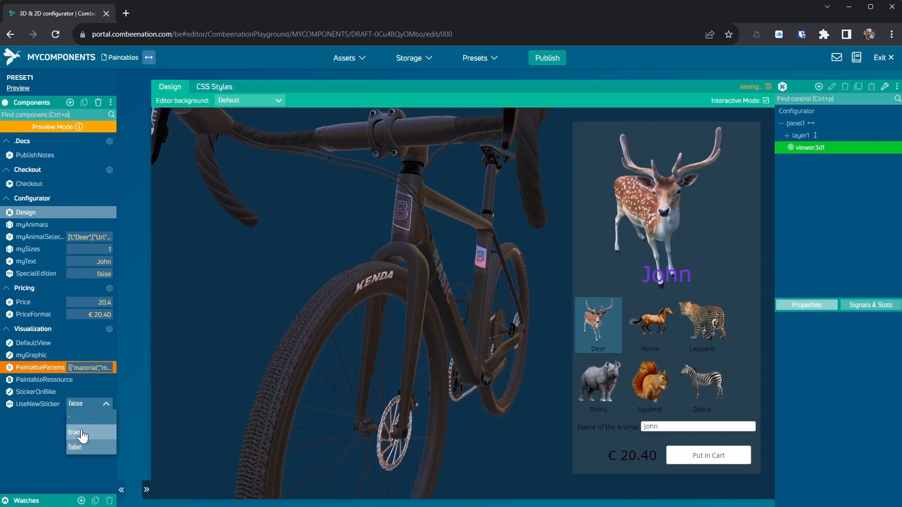
{"action": "left_click", "coordinate": [82, 432]}
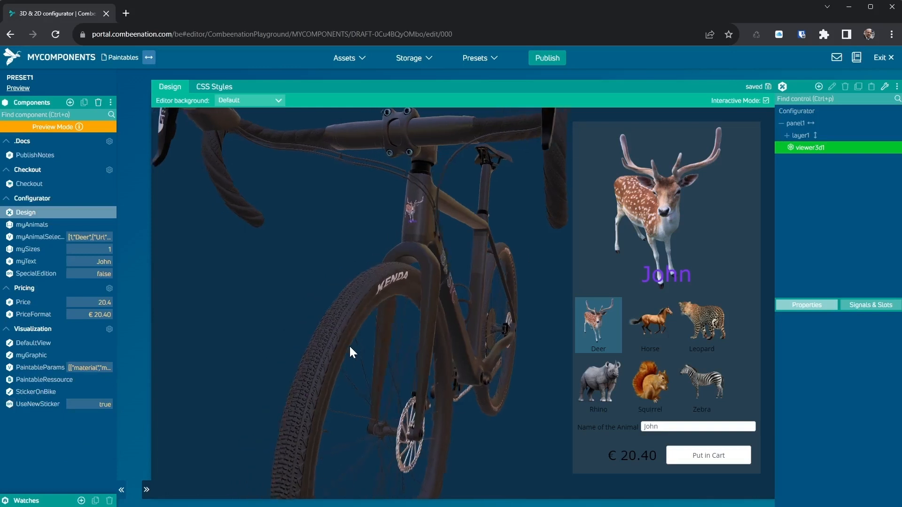
Step: Test the bike sticker with the Horse, Leopard and Squirrel, ending on Squirrel, and inspect it on the head tube
{"action": "left_click", "coordinate": [661, 323]}
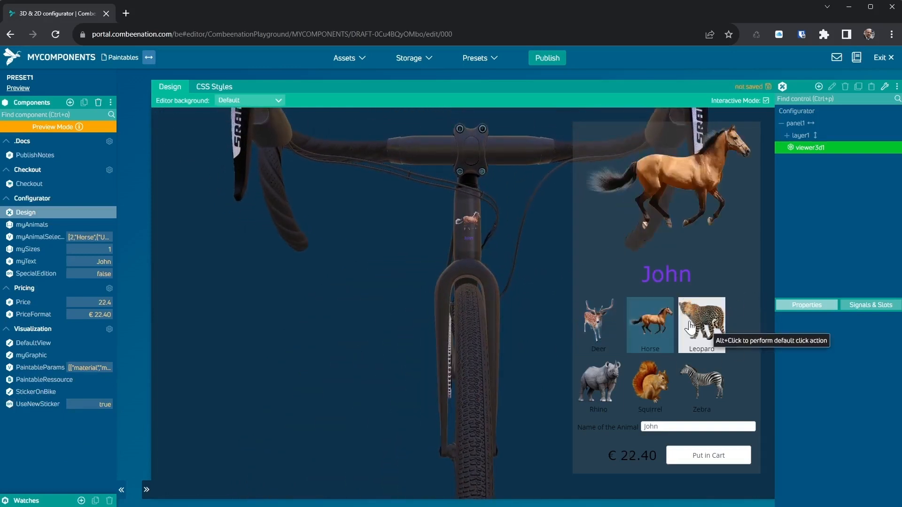
{"action": "left_click", "coordinate": [713, 334]}
{"action": "left_click", "coordinate": [655, 388]}
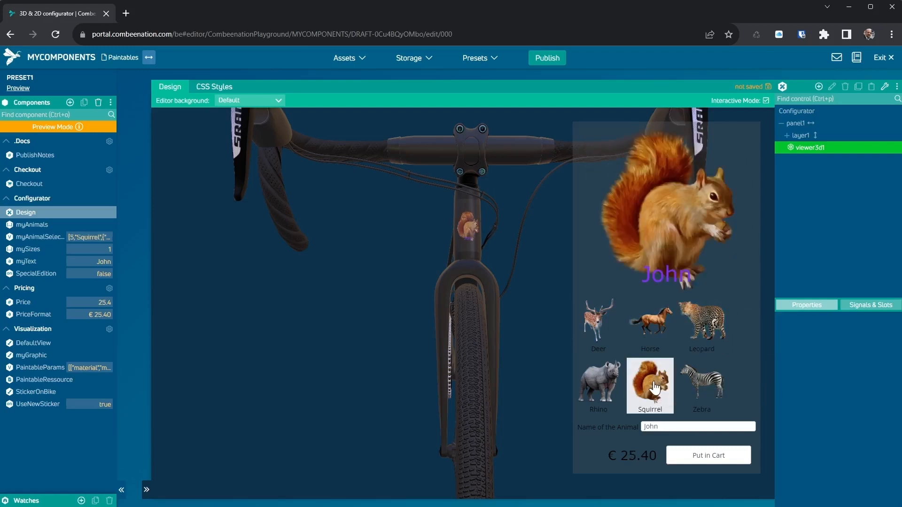
{"action": "left_click_drag", "start_coordinate": [486, 337], "coordinate": [406, 229]}
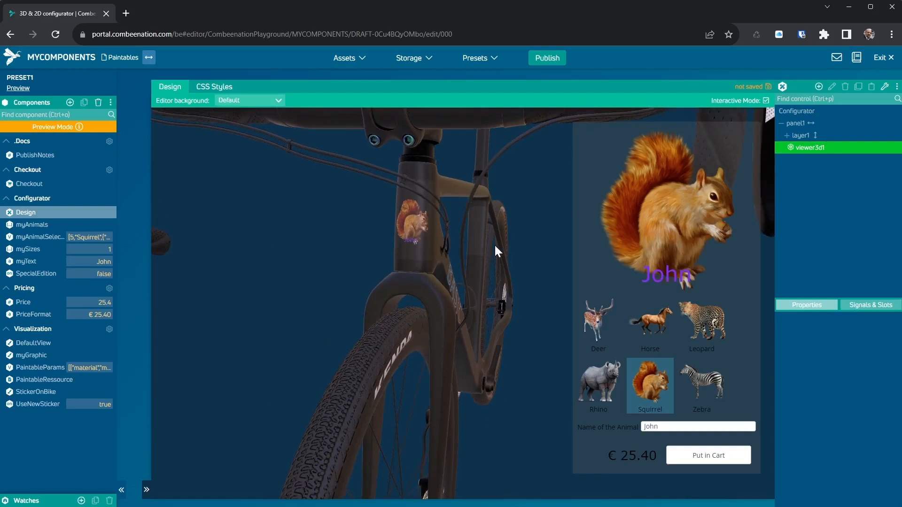
Step: Move the name text in the sticker graphic left beneath the squirrel's tail and replace the animal's name with another one
{"action": "left_click", "coordinate": [668, 272]}
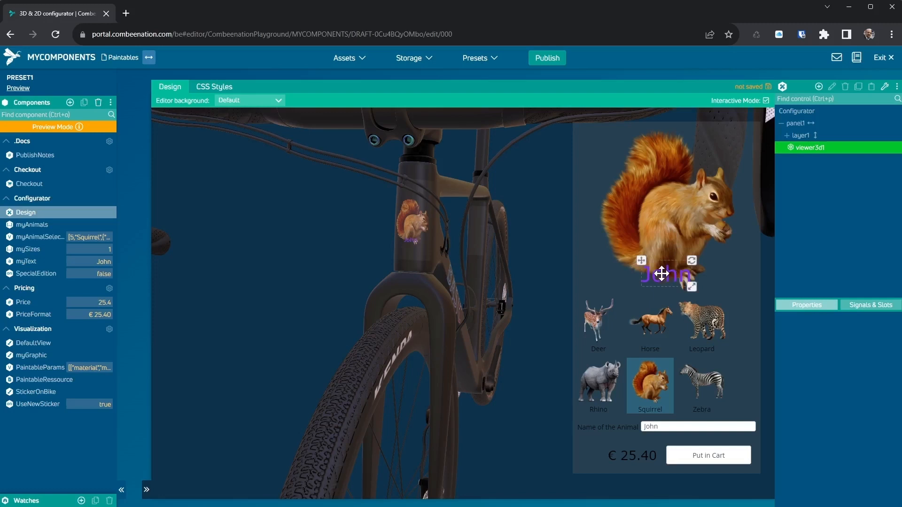
{"action": "left_click_drag", "start_coordinate": [665, 273], "coordinate": [623, 277]}
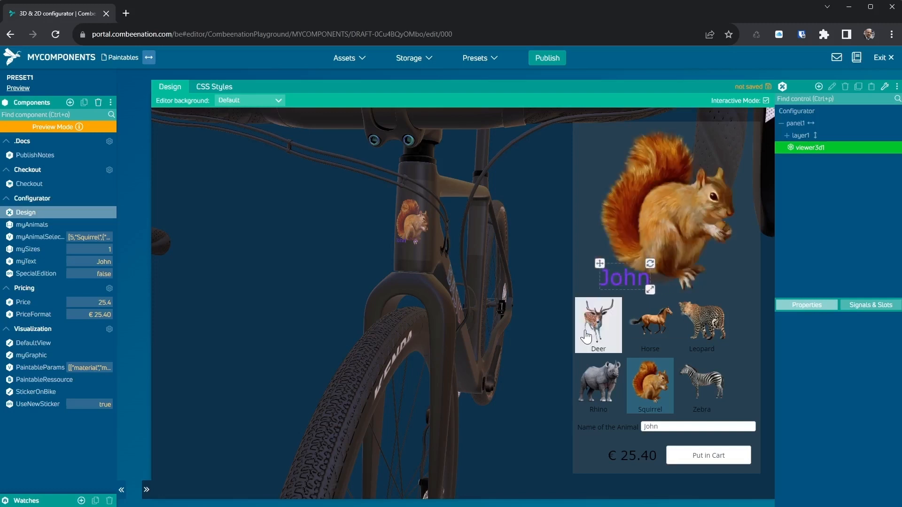
{"action": "left_click", "coordinate": [670, 425]}
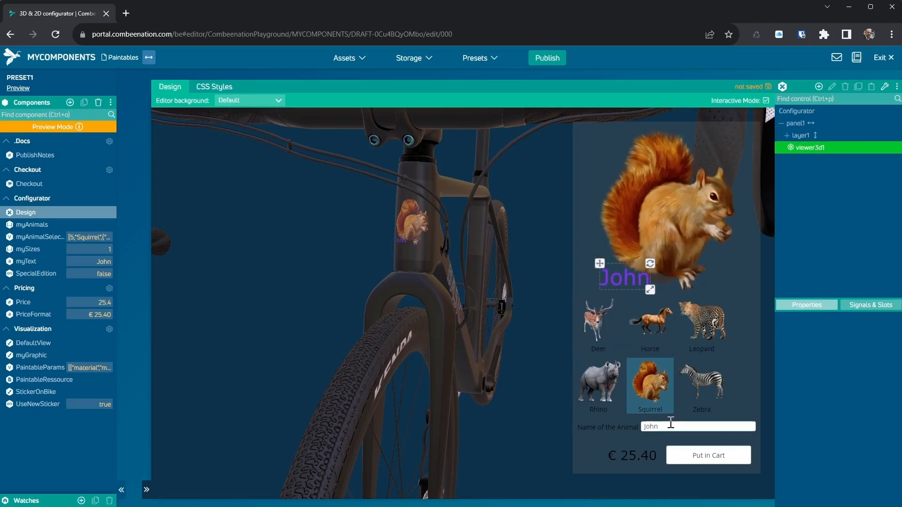
{"action": "double_click", "coordinate": [670, 426]}
{"action": "type", "text": "Frank"}
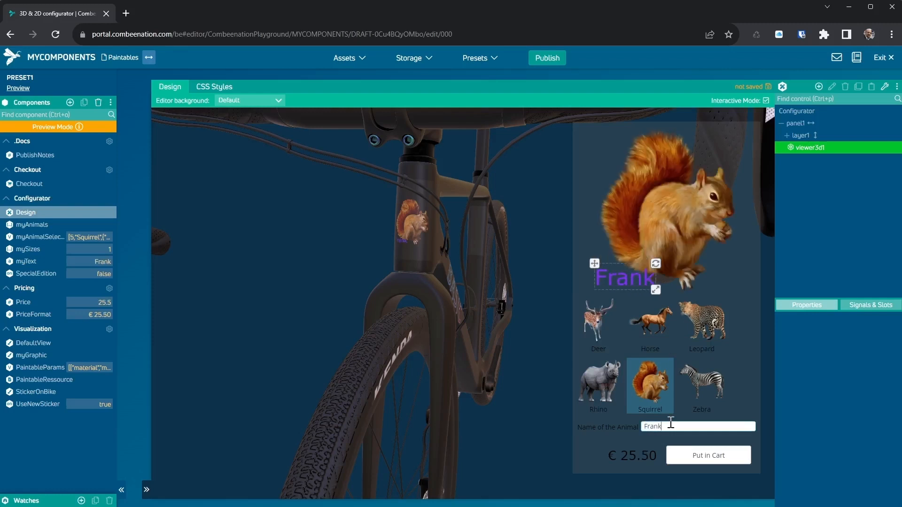
Step: Rotate the name text about 45° counter-clockwise, nudge it slightly upward, and switch the animal to Zebra
{"action": "left_click_drag", "start_coordinate": [656, 264], "coordinate": [651, 244]}
{"action": "mouse_move", "coordinate": [631, 274]}
{"action": "left_mouse_down"}
{"action": "mouse_move", "coordinate": [651, 265]}
{"action": "mouse_move", "coordinate": [628, 267]}
{"action": "left_mouse_up"}
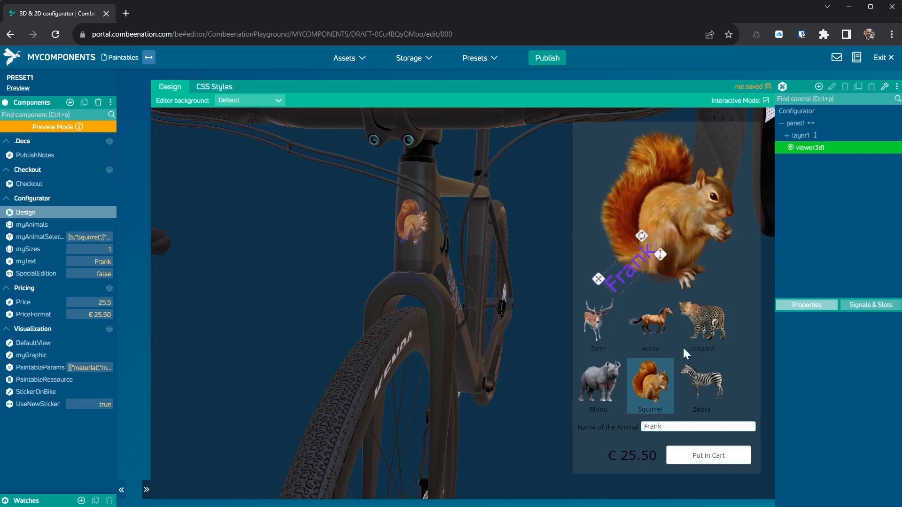
{"action": "left_click", "coordinate": [707, 390]}
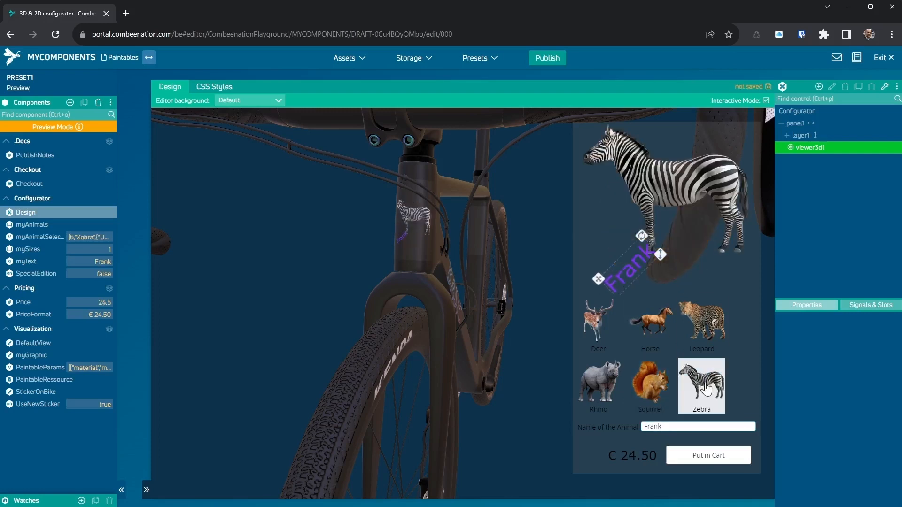